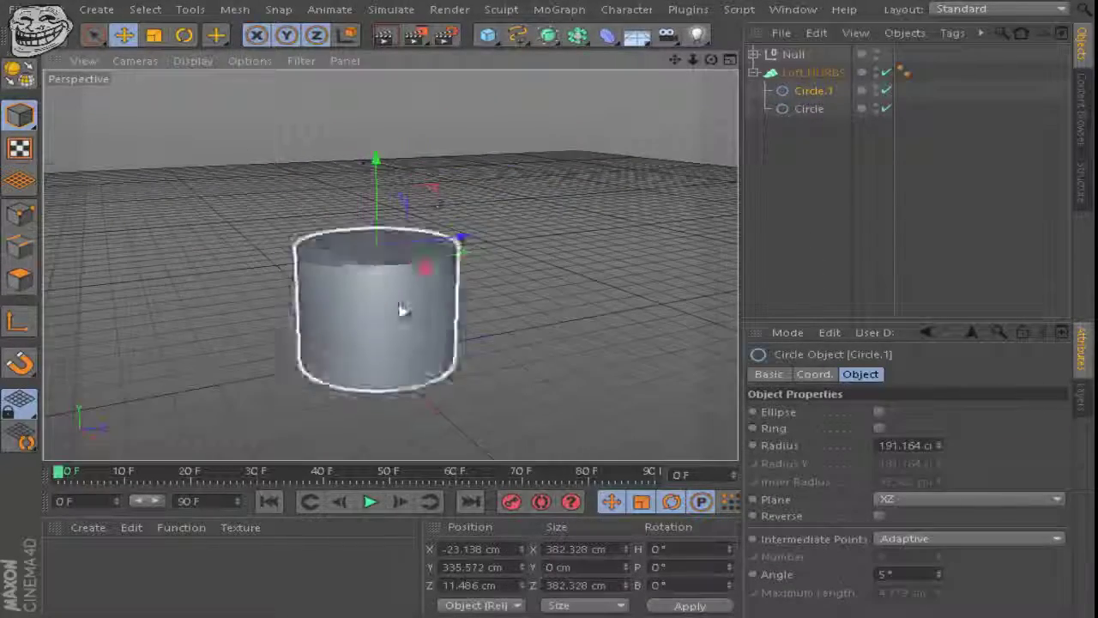
Step: Reposition the profile circles along Y, nudging Circle.1 up to shape the base lip
drag(401, 309, 371, 417)
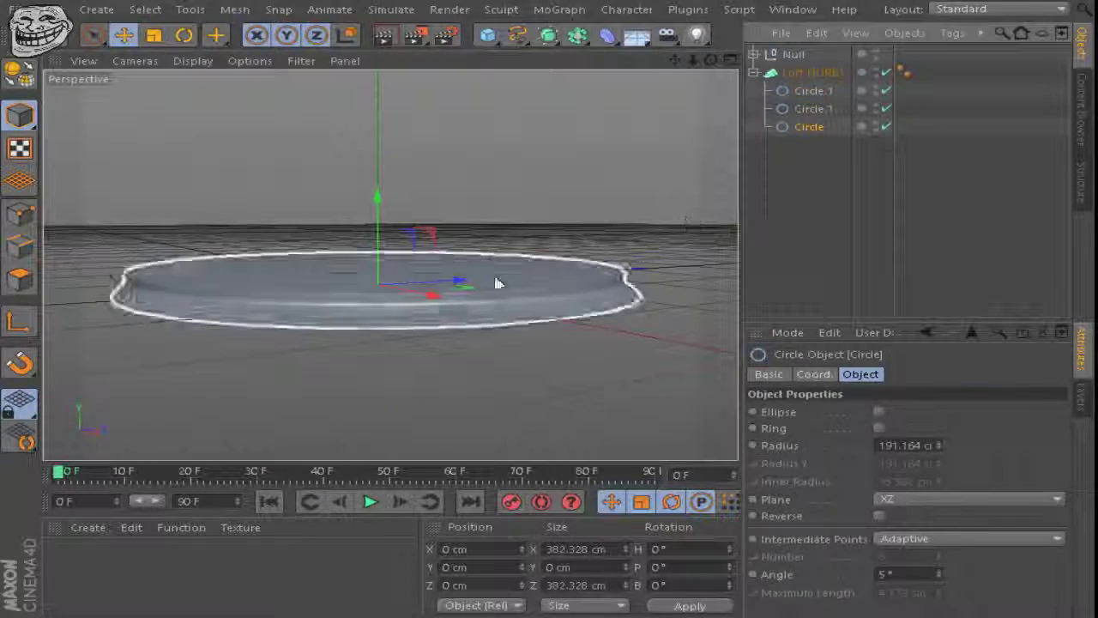
drag(379, 225, 381, 217)
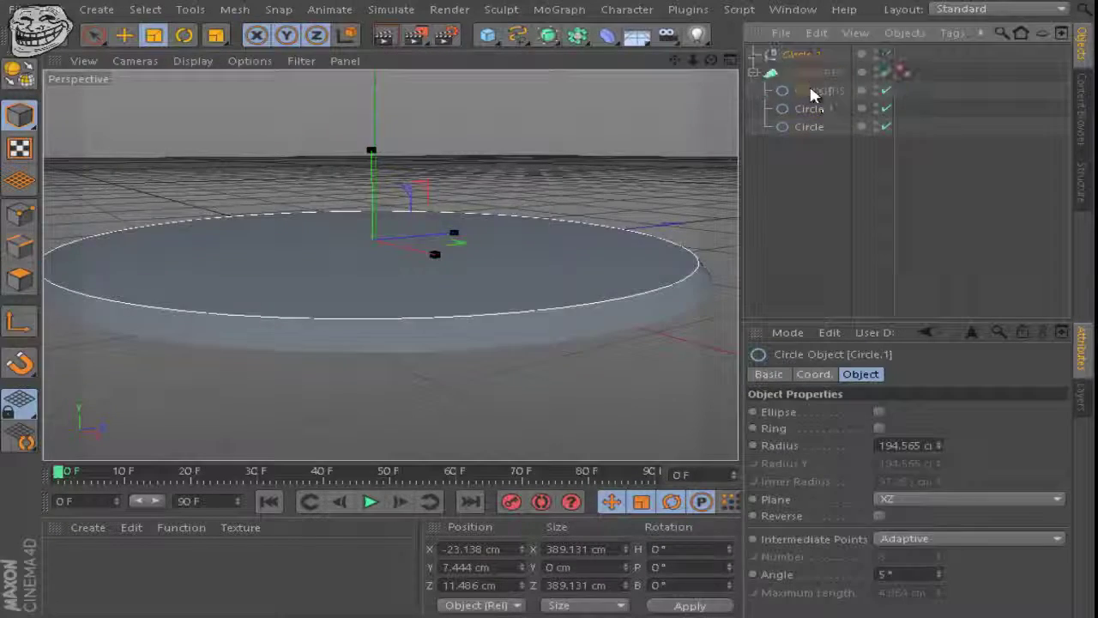
click(812, 72)
key(e)
drag(375, 199, 375, 197)
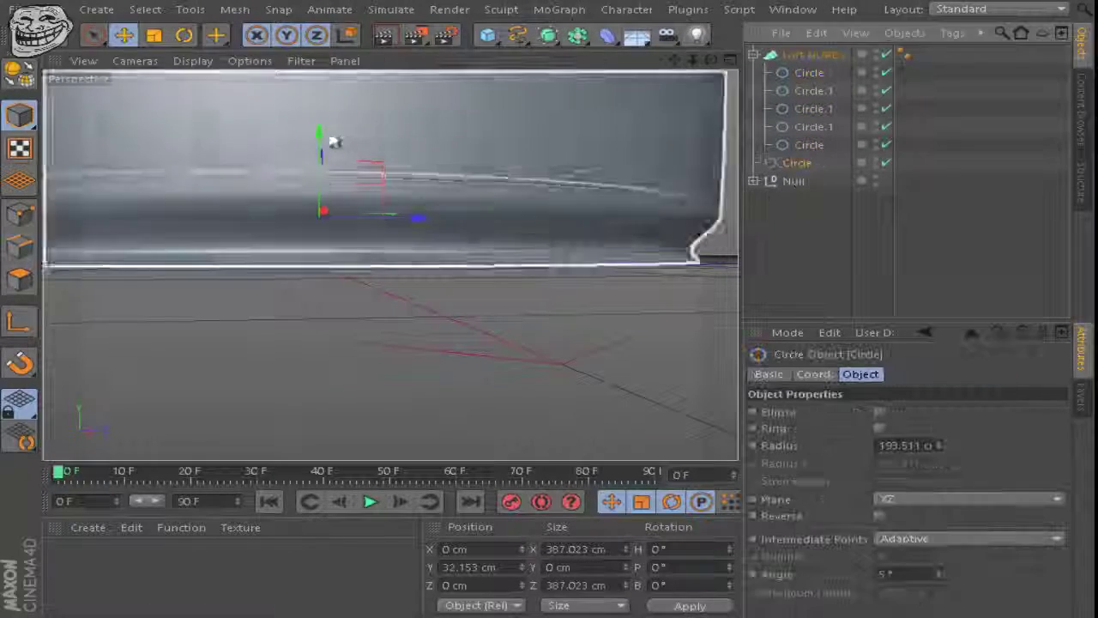
click(753, 194)
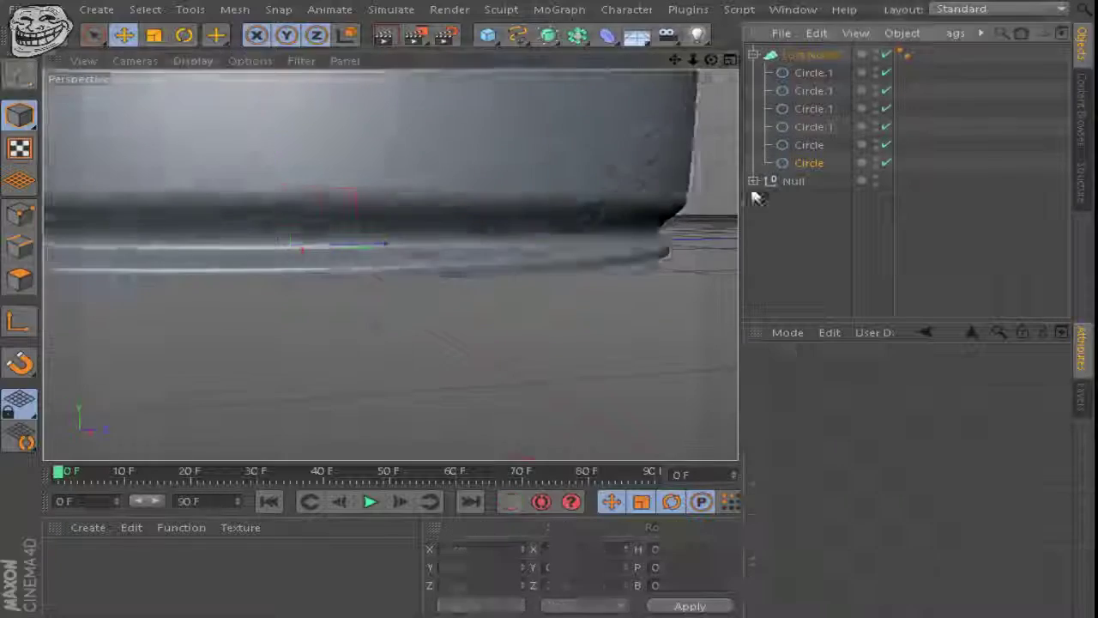
click(810, 162)
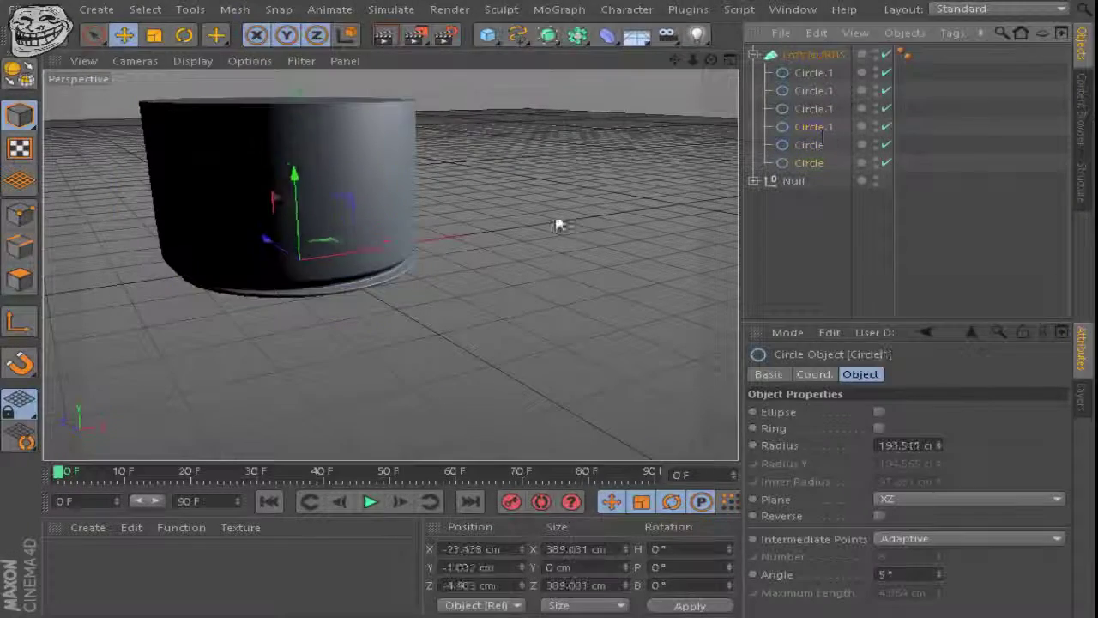
Step: Move the base circle and enlarge it to about 400 cm to widen the lip
drag(601, 326, 658, 352)
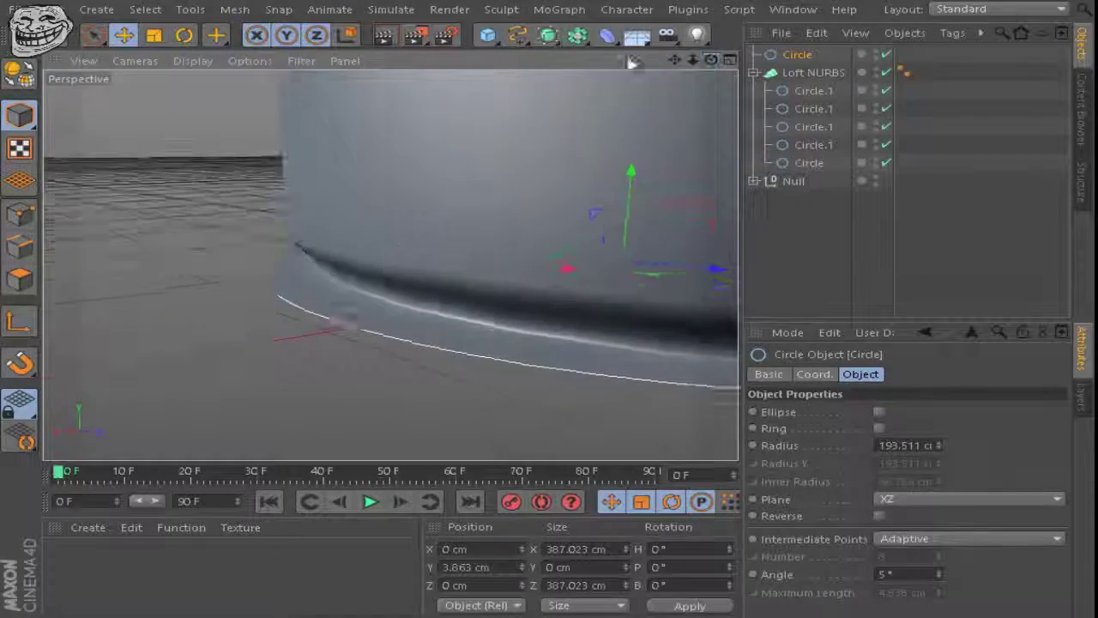
drag(712, 65, 549, 311)
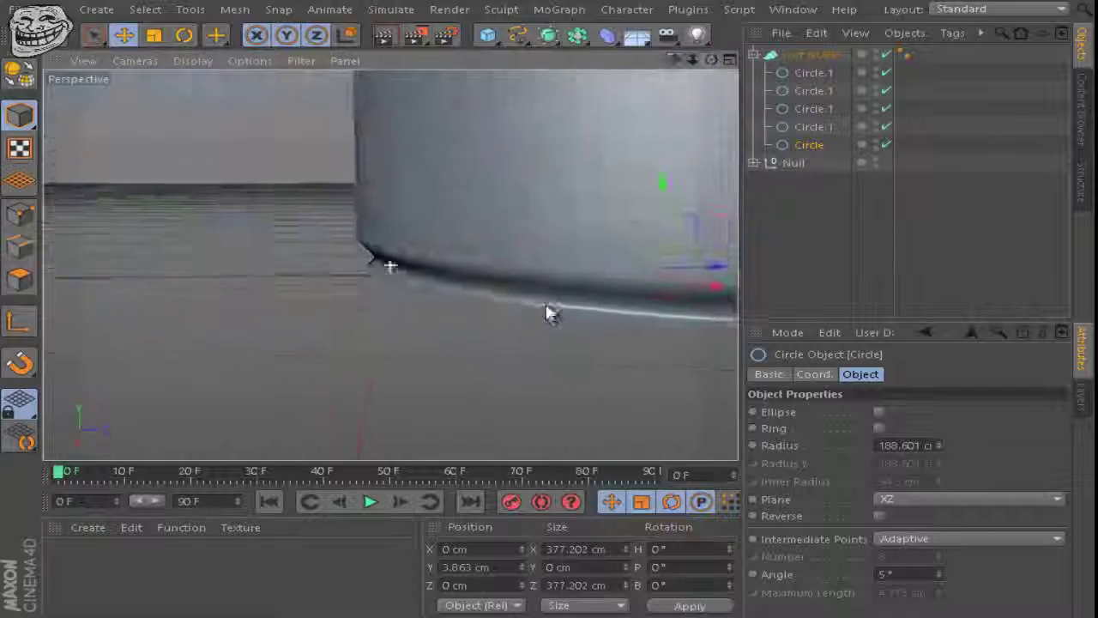
drag(481, 252, 536, 266)
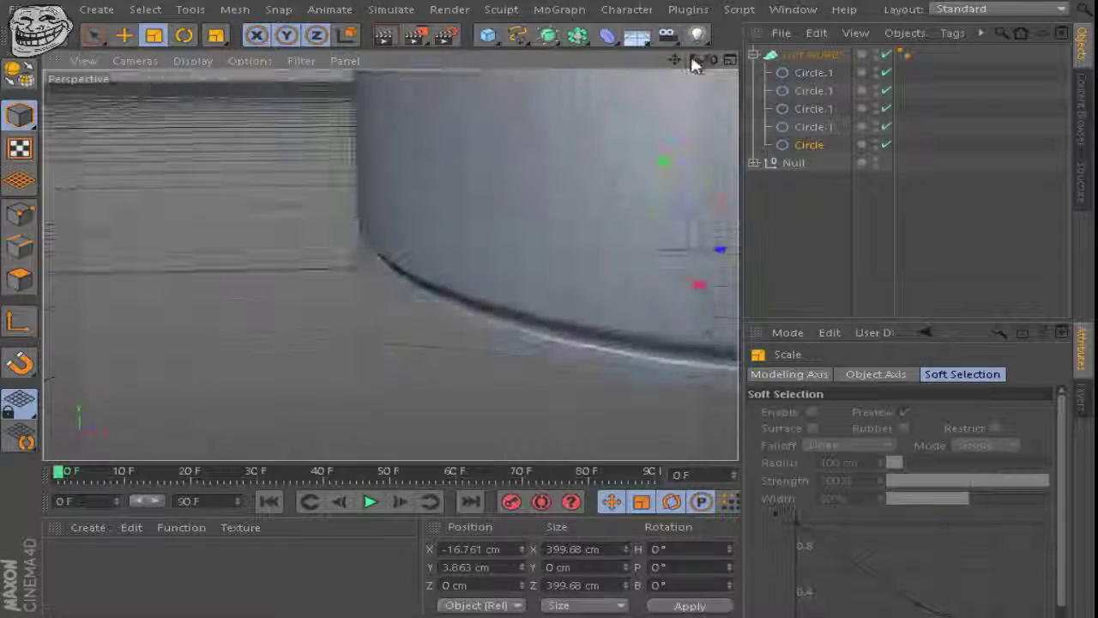
drag(694, 61, 378, 213)
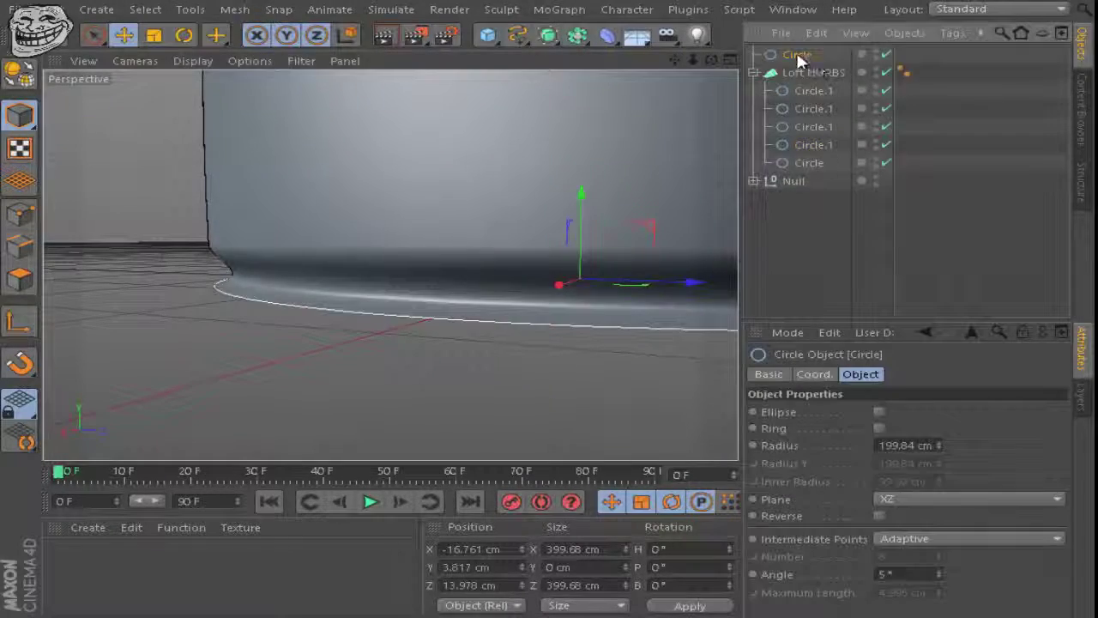
mouse_move(693, 61)
mouse_down()
mouse_move(549, 314)
mouse_move(760, 191)
mouse_up()
Step: Widen a Circle.1 near the top, then lower a pasted copy inside the rim
click(814, 72)
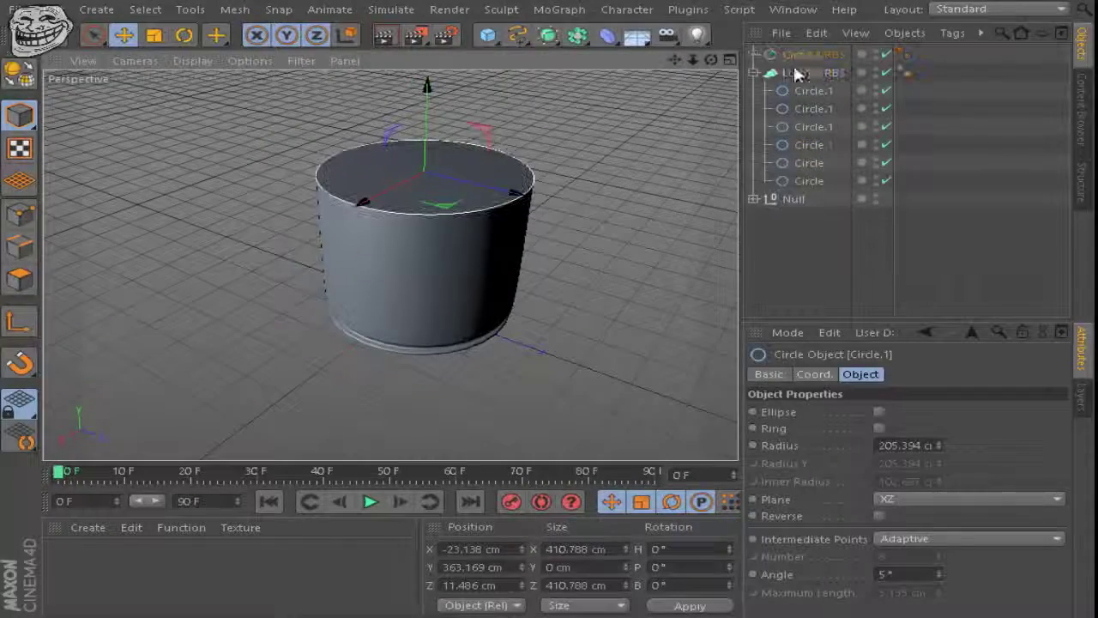
scroll(344, 166, up, 3)
key(t)
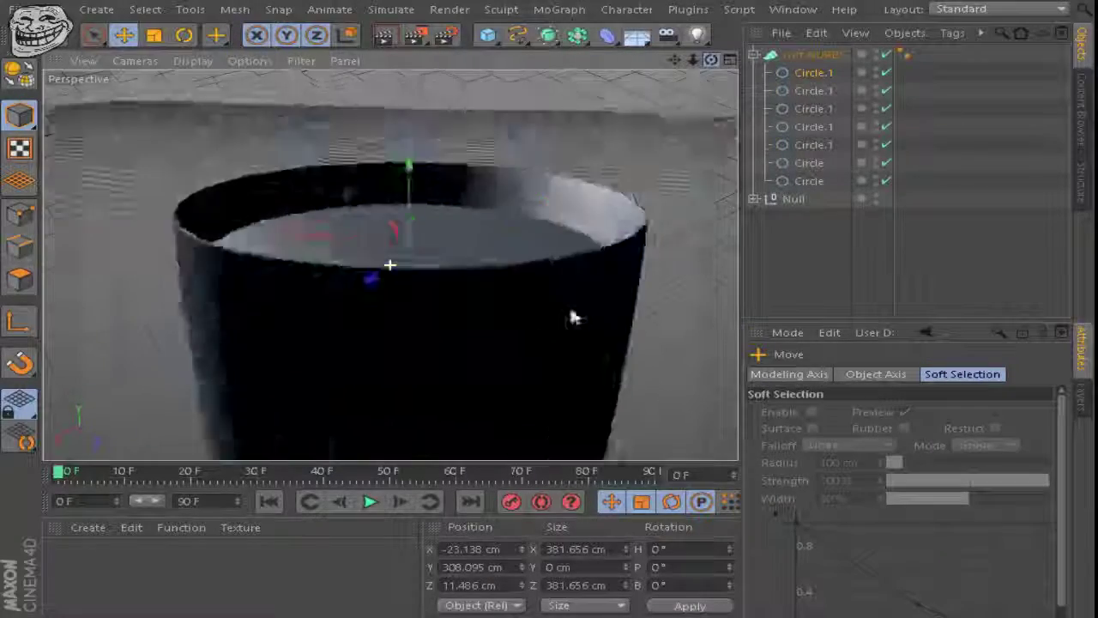
alt+drag(403, 146, 317, 279)
key(ctrl+c)
key(ctrl+v)
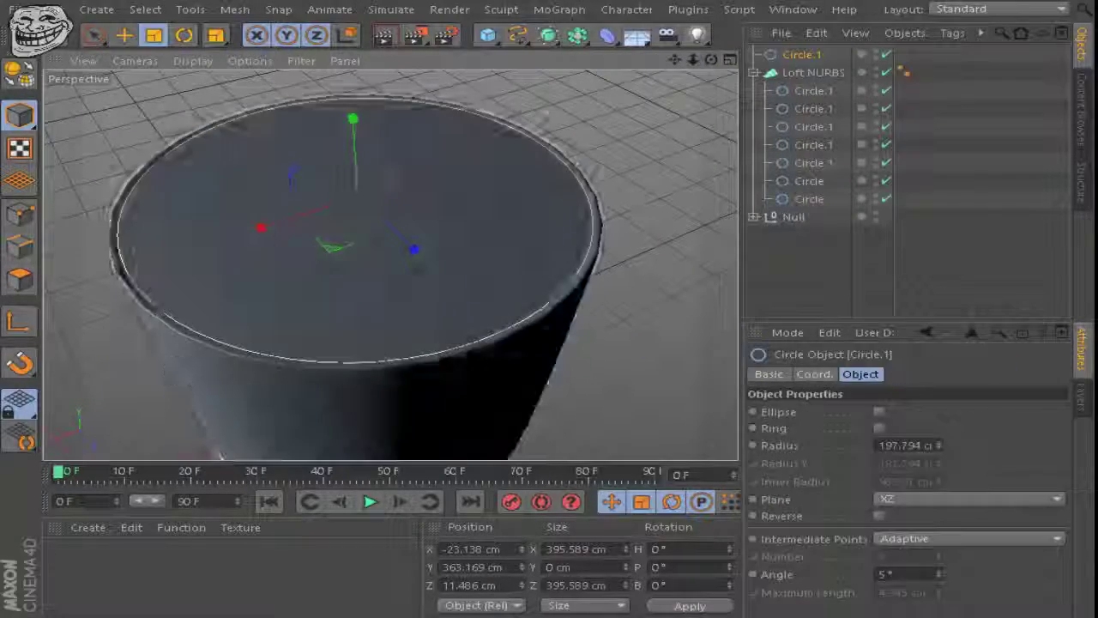
key(e)
drag(355, 159, 355, 223)
key(F5)
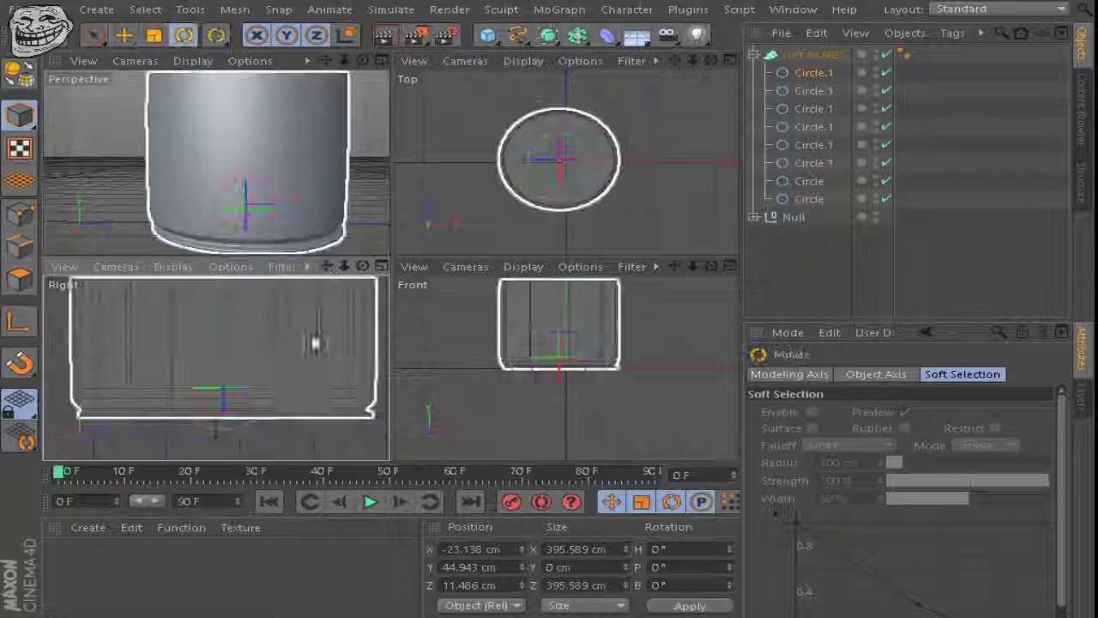
Step: Lower the circle about 23 cm and check the cup from the perspective view
drag(226, 355, 227, 369)
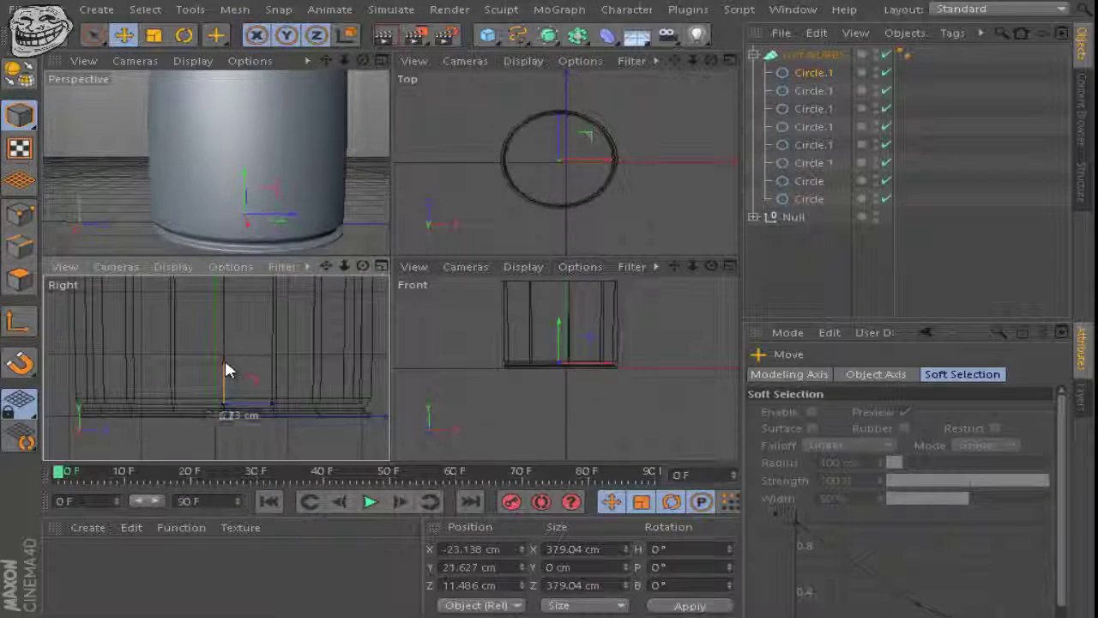
click(841, 260)
click(382, 60)
alt+drag(694, 79, 703, 86)
click(382, 60)
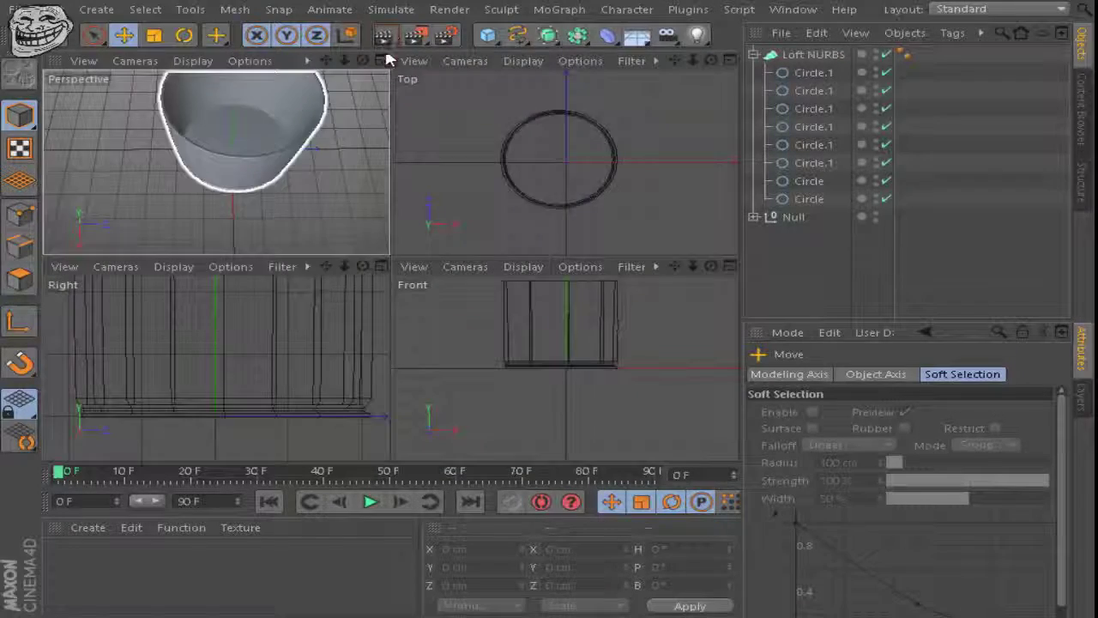
click(382, 60)
click(519, 165)
middle_click(361, 68)
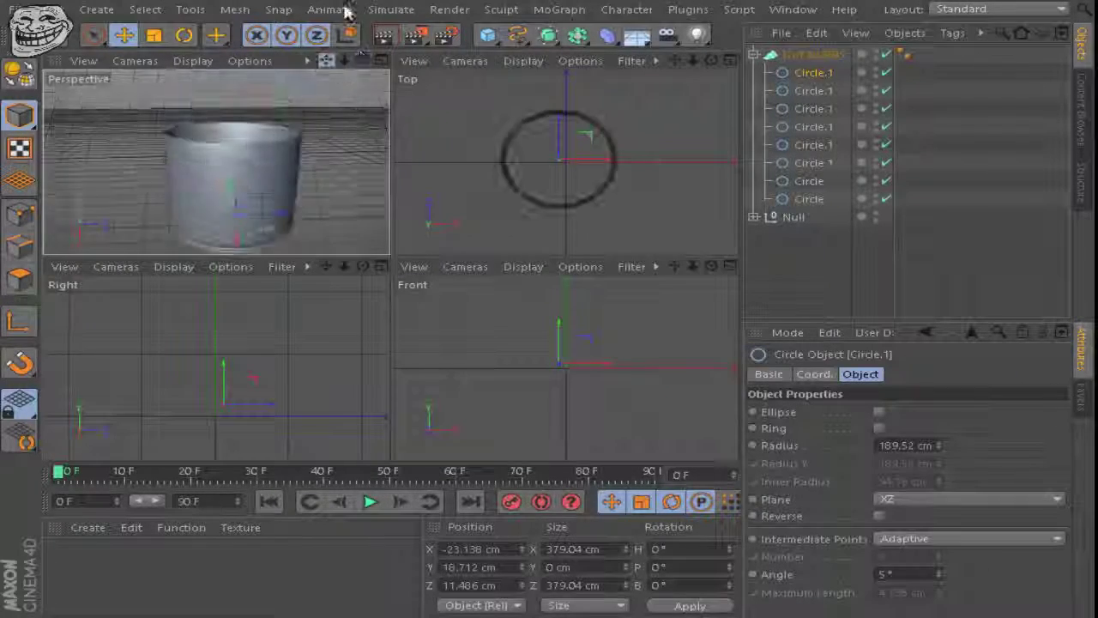
scroll(199, 190, up, 3)
scroll(212, 212, down, 3)
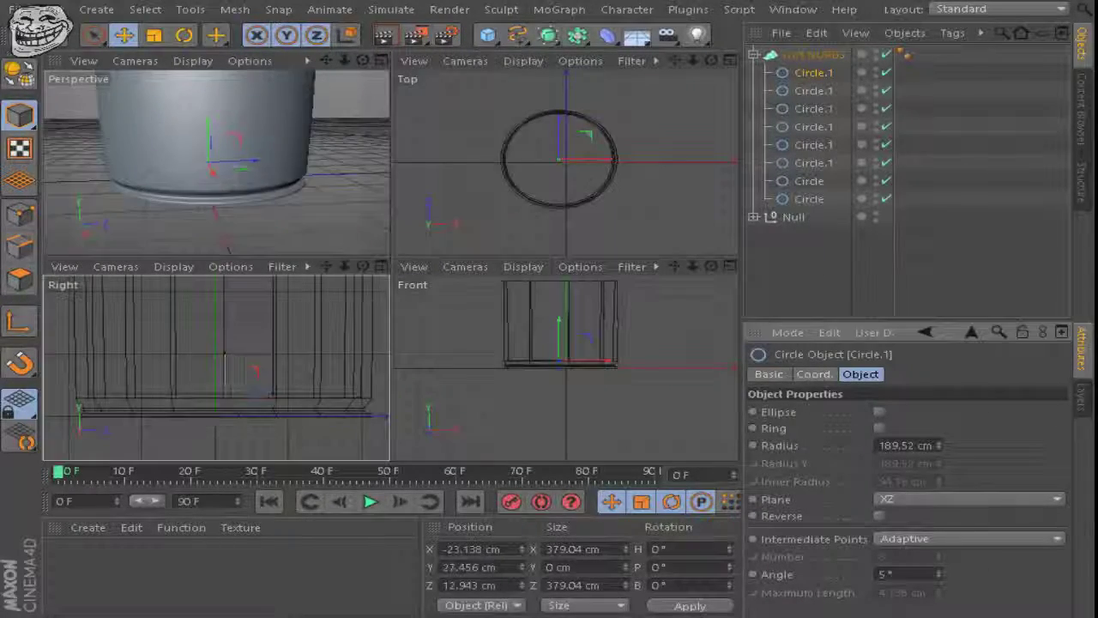
Step: Shrink a Circle.1 copy to about 93 percent and lower it as the cup floor
key(t)
ctrl+drag(277, 383, 255, 390)
key(e)
click(753, 55)
key(F1)
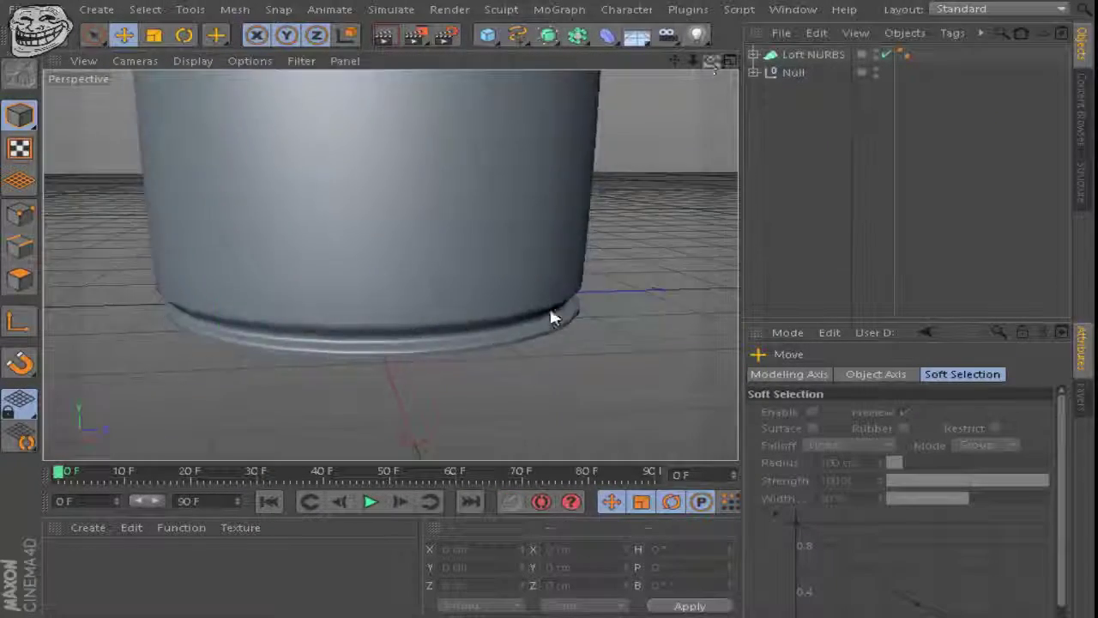
mouse_move(549, 305)
alt+mouse_down()
mouse_move(466, 108)
mouse_move(515, 258)
alt+mouse_up()
click(754, 54)
click(811, 72)
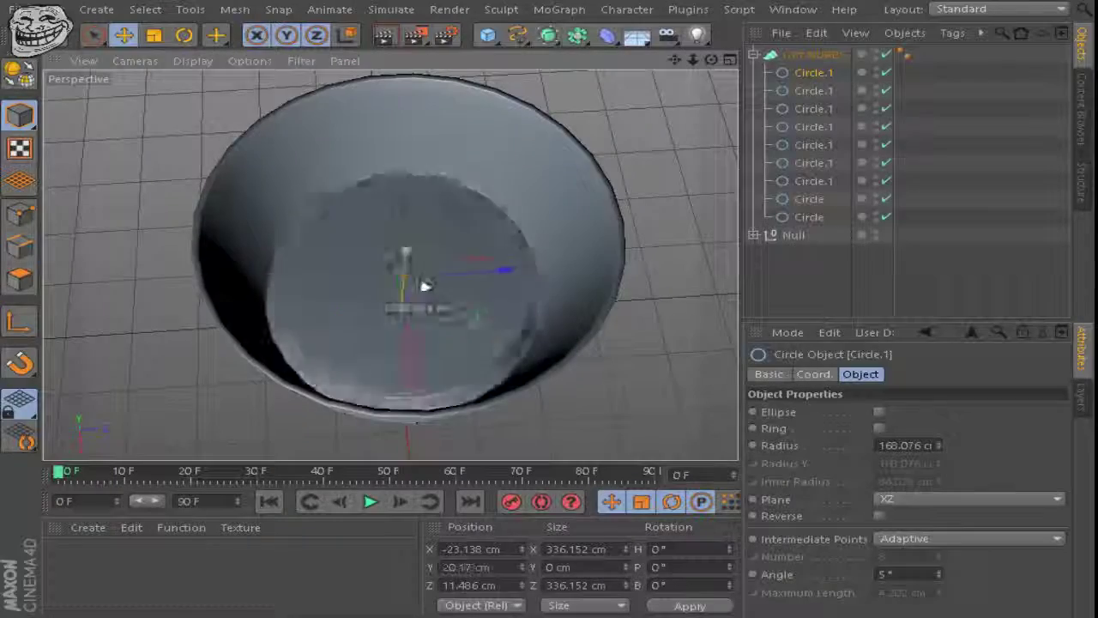
mouse_move(425, 286)
mouse_down()
mouse_move(425, 326)
mouse_move(536, 298)
mouse_move(600, 215)
mouse_up()
Step: Slightly enlarge another Circle.1 profile of the loft
click(813, 108)
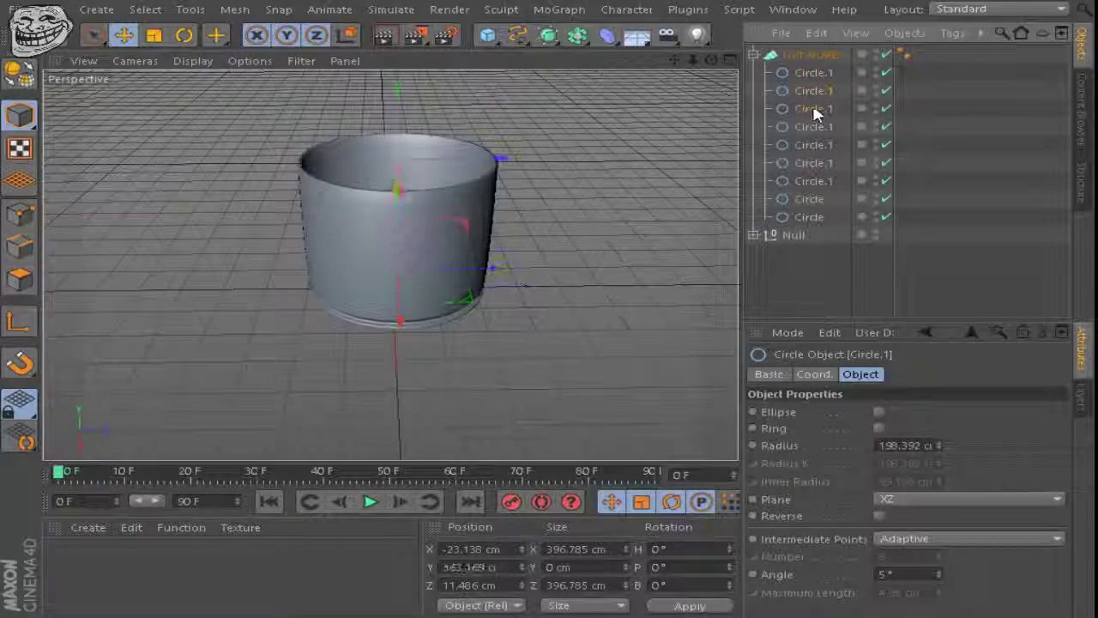
key(t)
drag(495, 112, 454, 201)
mouse_move(508, 120)
alt+mouse_down()
mouse_move(548, 303)
mouse_move(515, 258)
alt+mouse_up()
click(754, 54)
Step: Add a new 200 cm circle spline to the scene
click(517, 34)
click(708, 122)
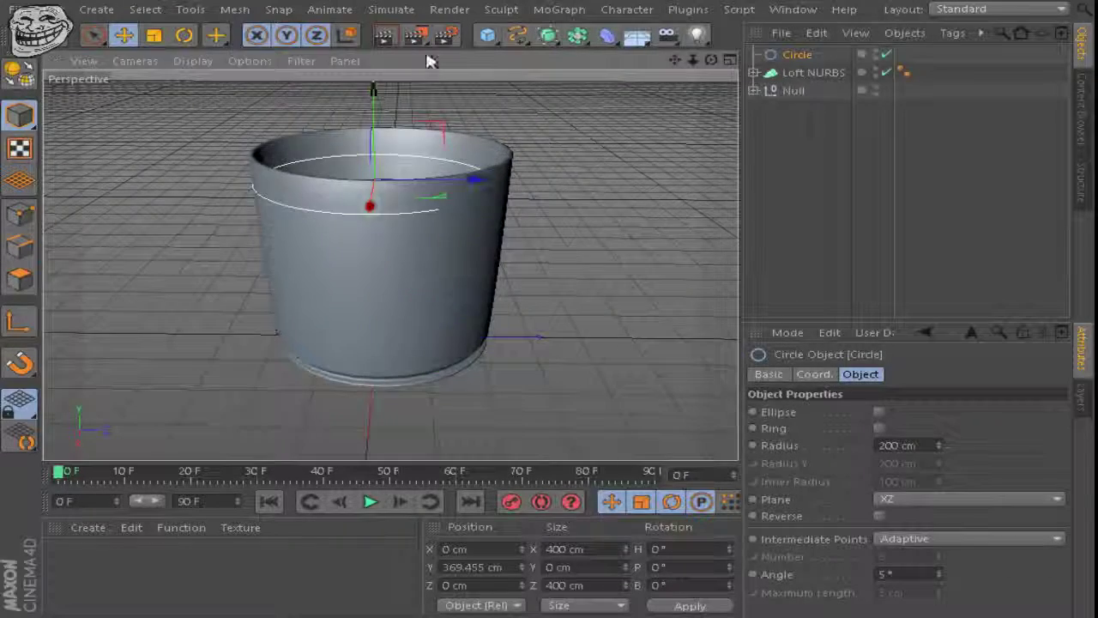
middle_click(370, 190)
Step: Place the new circle, enlarge it to about 408 cm, and raise a pasted copy
mouse_move(609, 166)
mouse_down()
mouse_move(566, 140)
mouse_move(603, 159)
mouse_up()
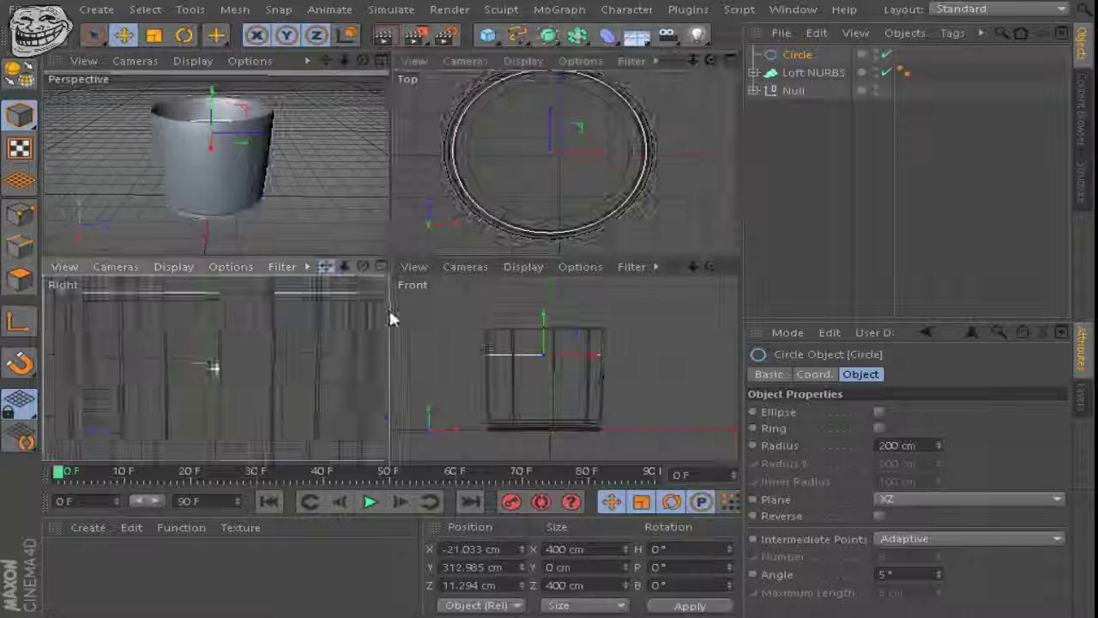
drag(262, 365, 263, 366)
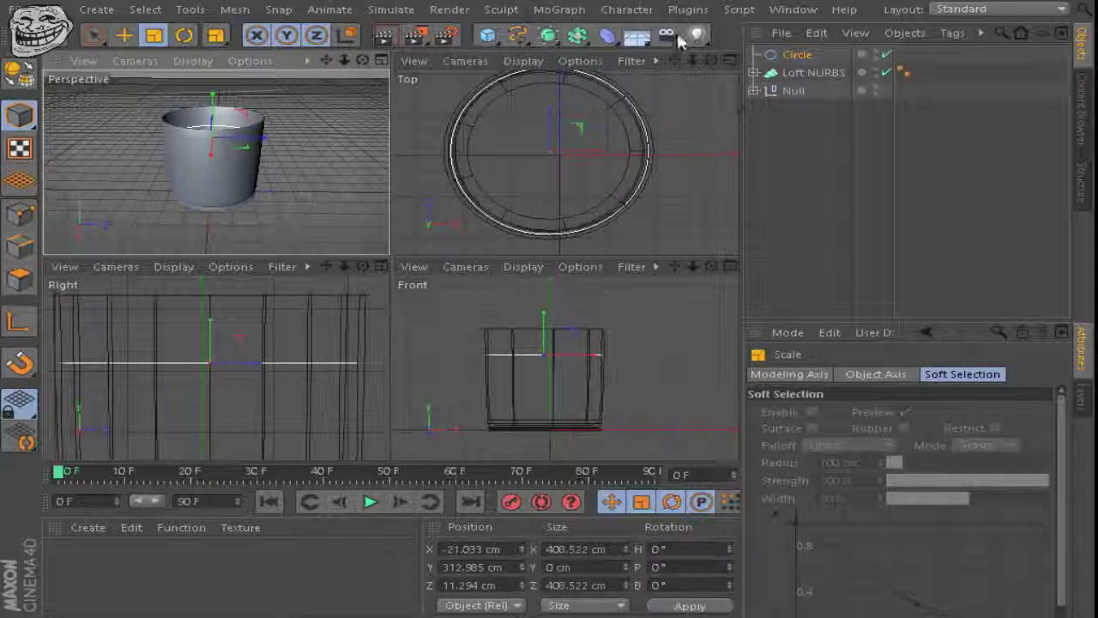
key(ctrl+c)
key(ctrl+v)
key(e)
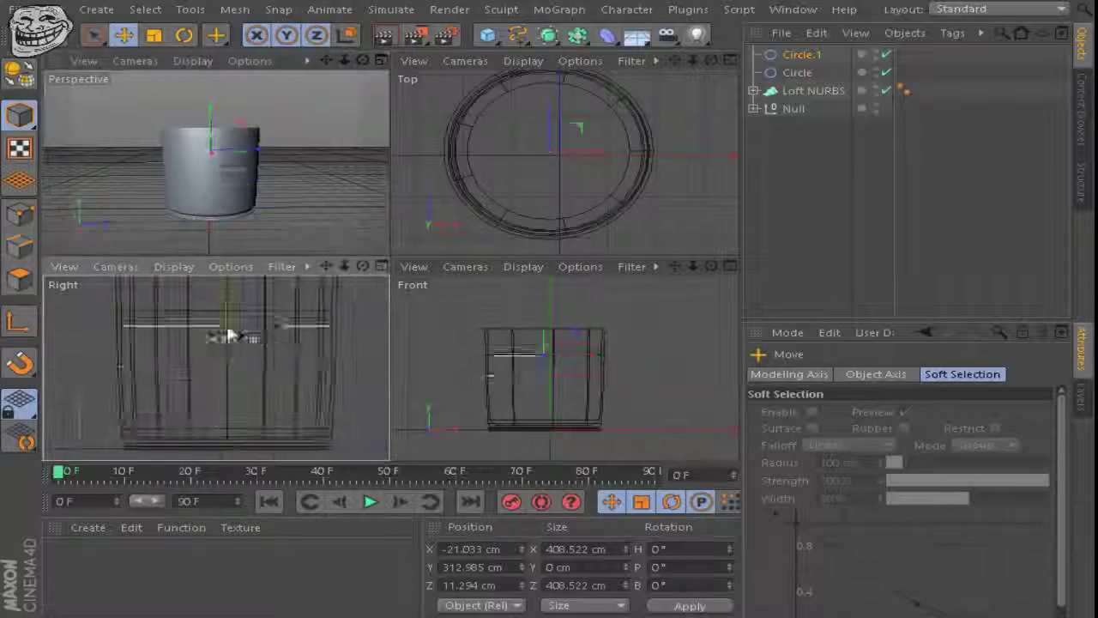
mouse_move(229, 331)
mouse_down()
mouse_move(249, 424)
mouse_move(274, 421)
mouse_up()
Step: Shrink further copies down to about 327 cm and group them under a new Loft NURBS
key(t)
mouse_move(195, 310)
mouse_down()
mouse_move(273, 434)
mouse_move(228, 404)
mouse_up()
key(t)
key(ctrl+c)
key(ctrl+v)
key(e)
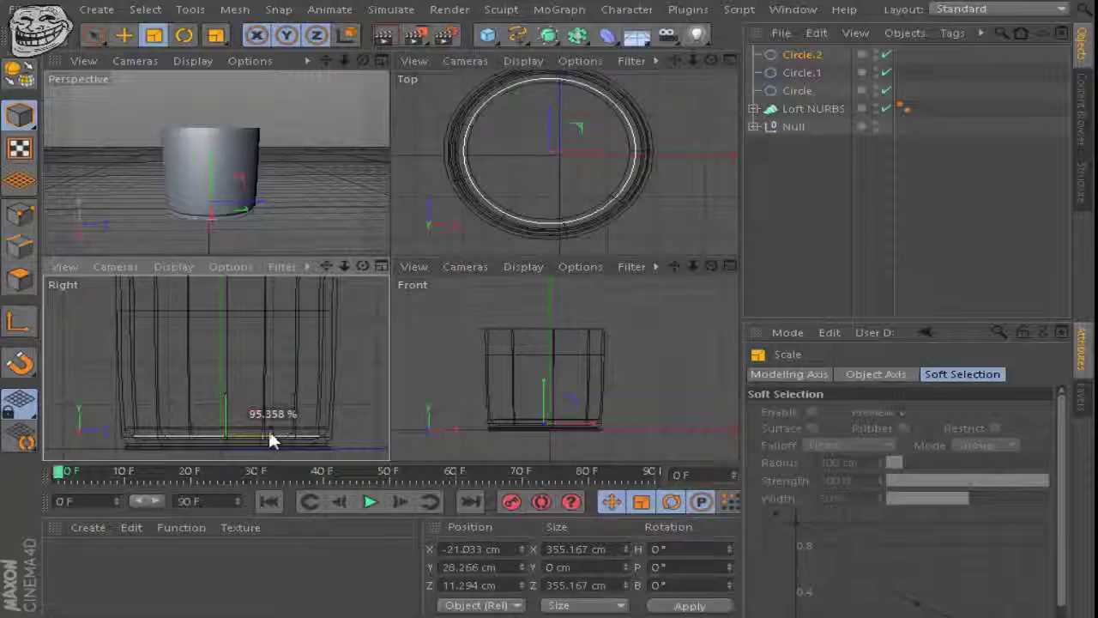
drag(270, 433, 237, 428)
key(e)
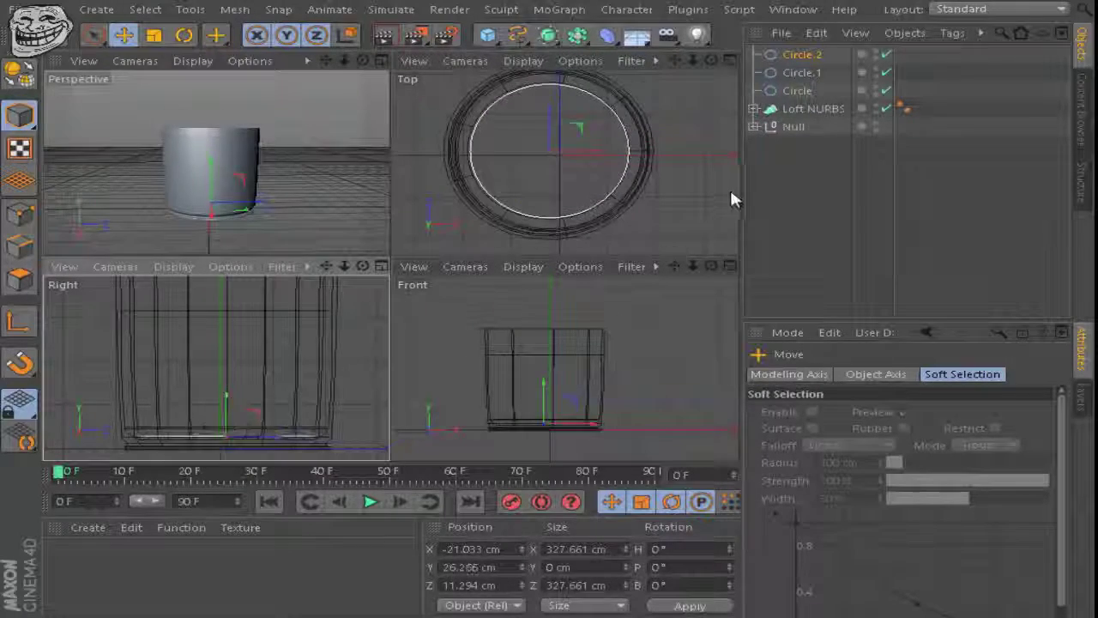
ctrl+drag(814, 108, 807, 61)
key(F1)
Step: Give the glass material a Noise bump texture and set up its transparency
click(754, 54)
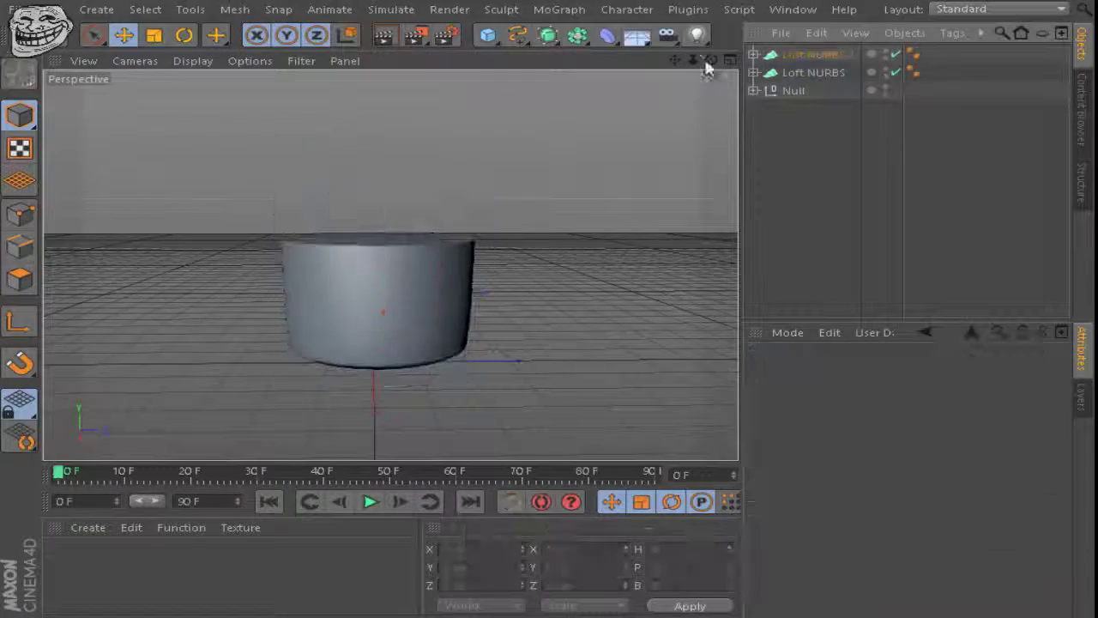
drag(711, 60, 709, 67)
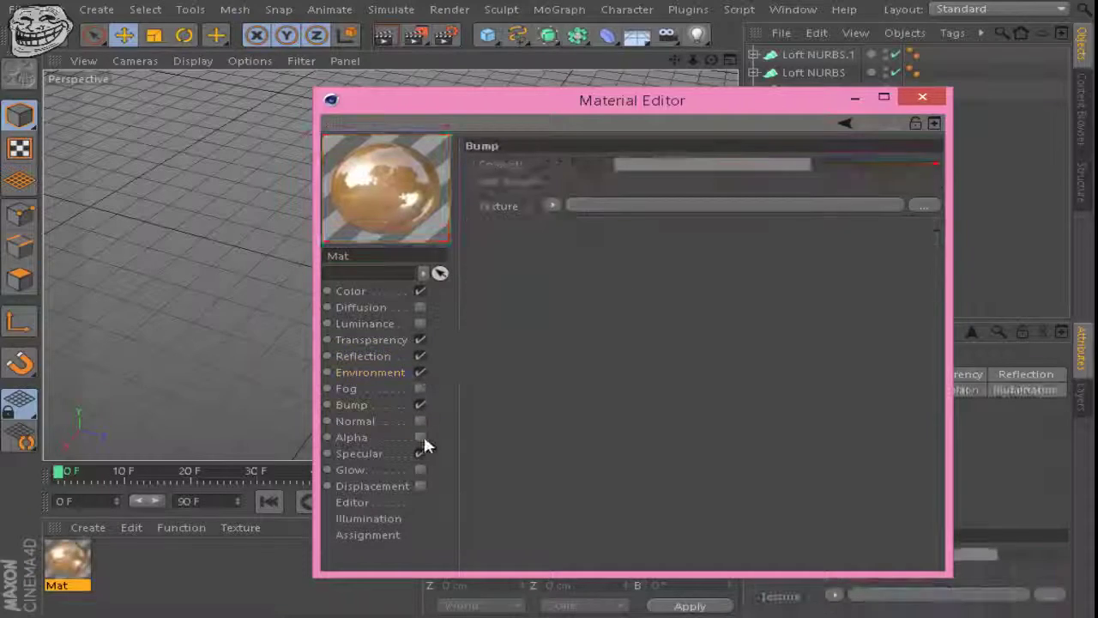
click(711, 606)
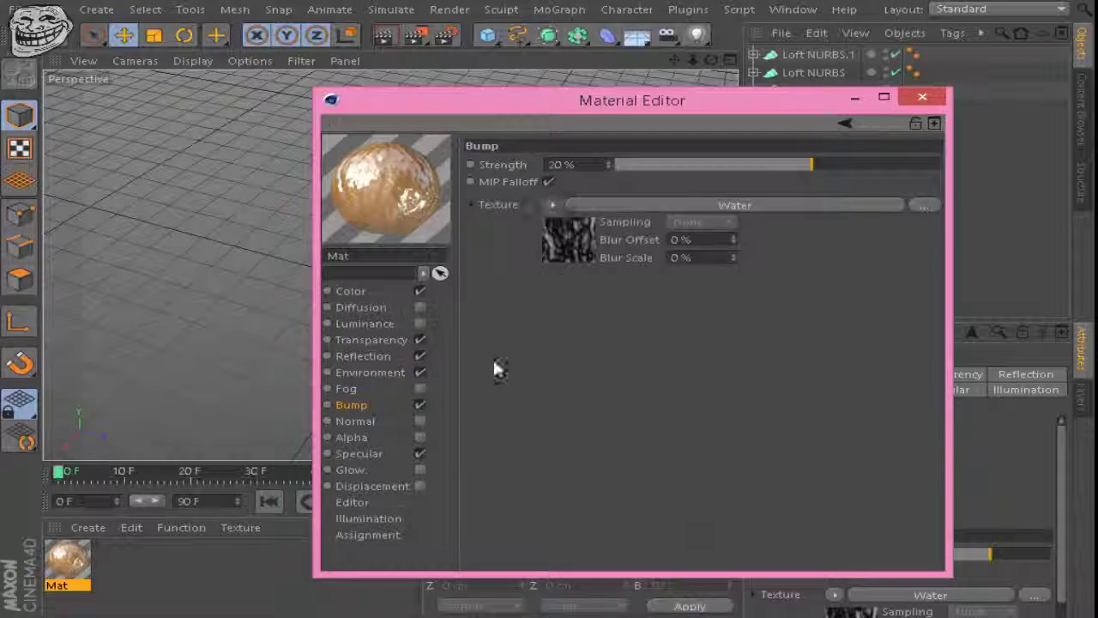
click(592, 418)
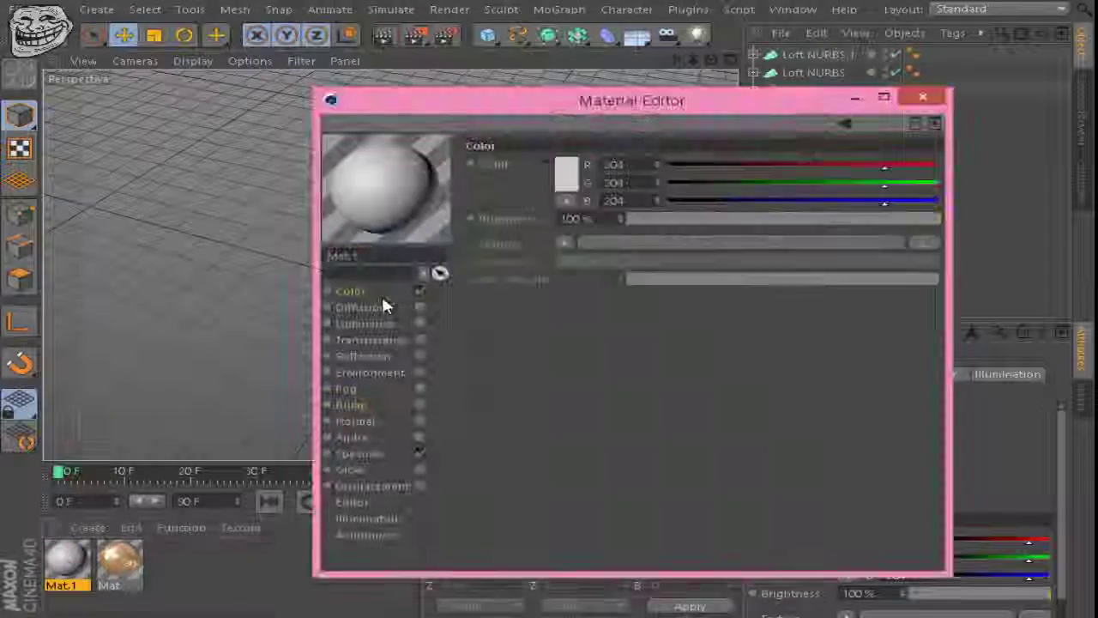
click(418, 341)
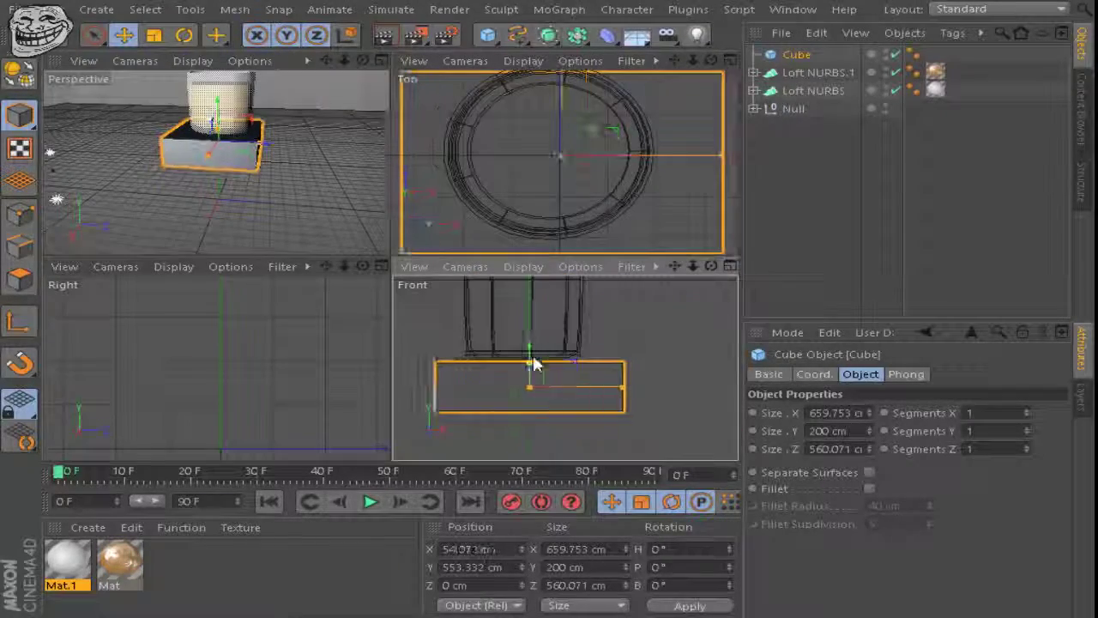
Step: Stack the base box, large box and thin slab into a stand under the cup
drag(534, 363, 507, 394)
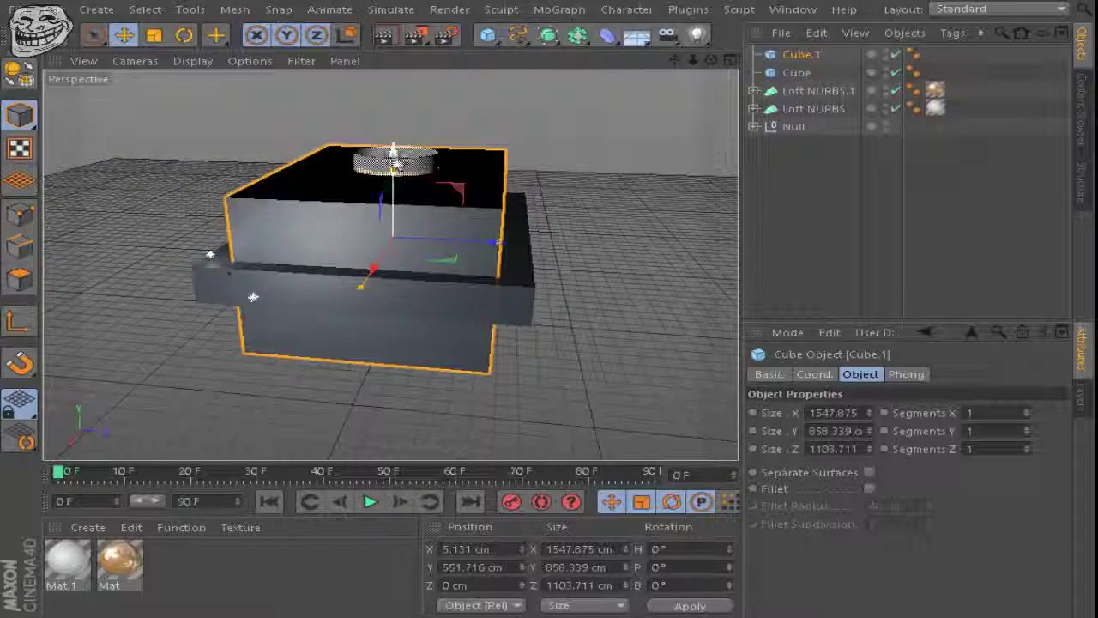
drag(395, 159, 550, 318)
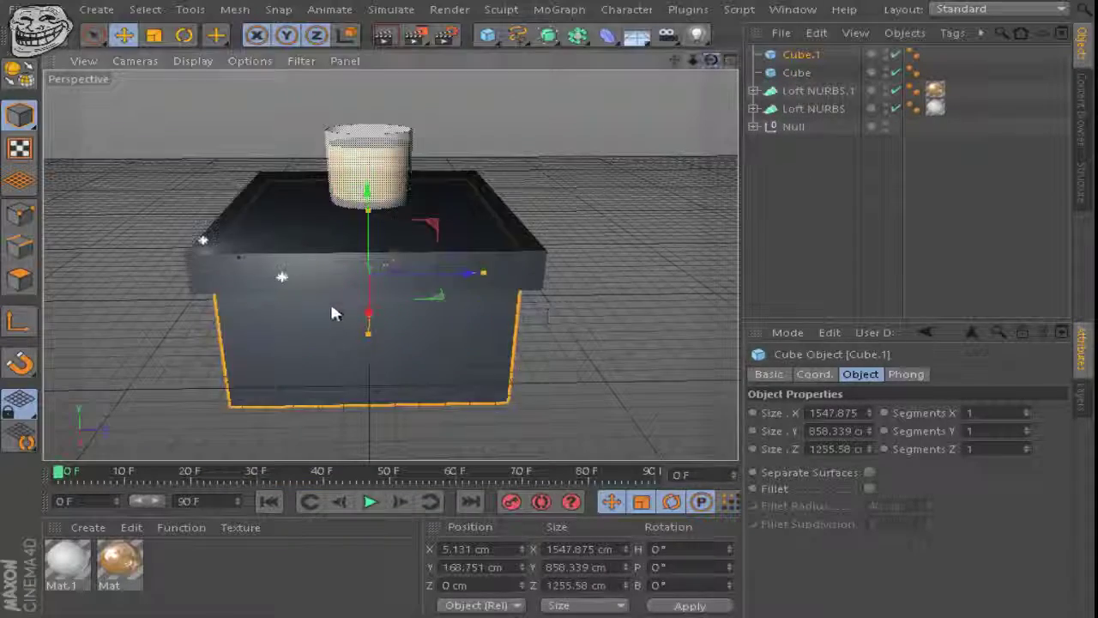
drag(367, 137, 372, 257)
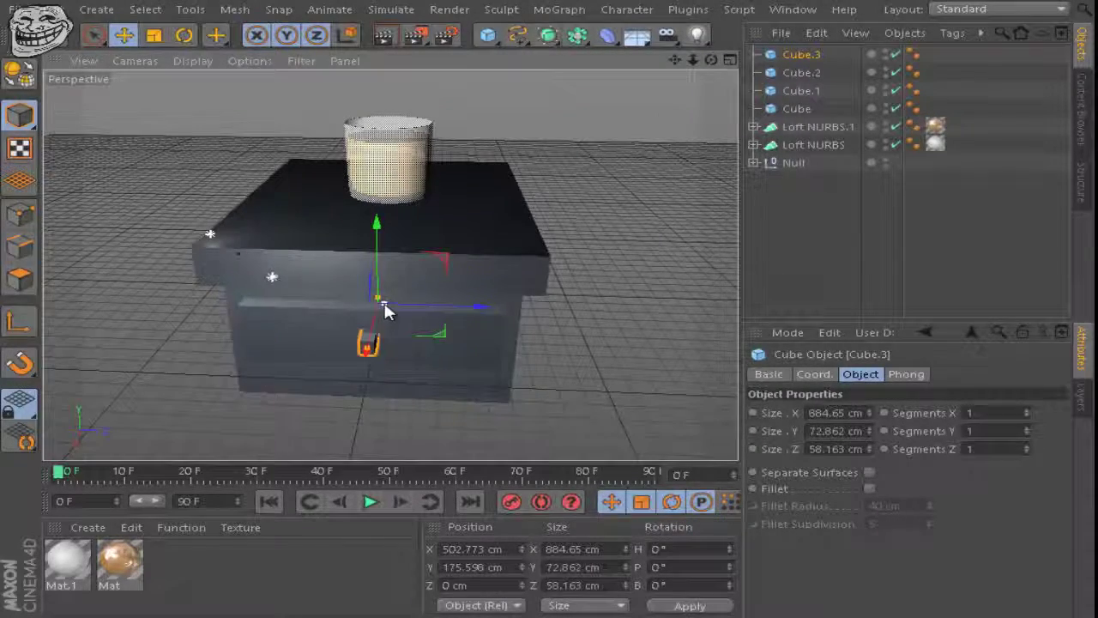
alt+drag(383, 311, 549, 316)
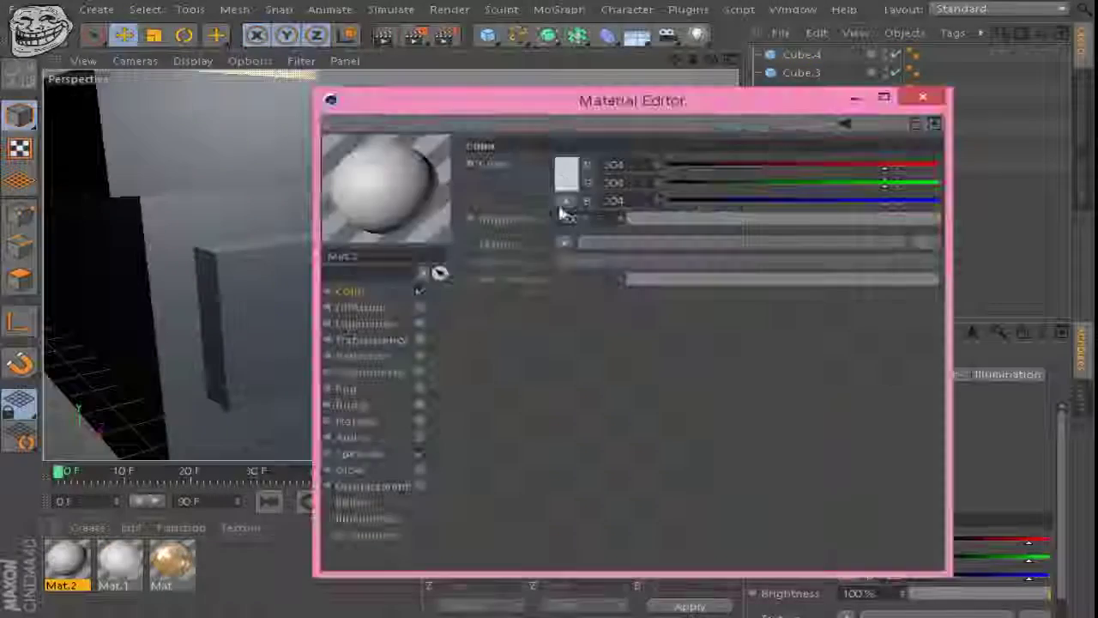
Step: Enable reflection on Mat.2 and apply a Walnut wood material to the cabinet body
click(419, 357)
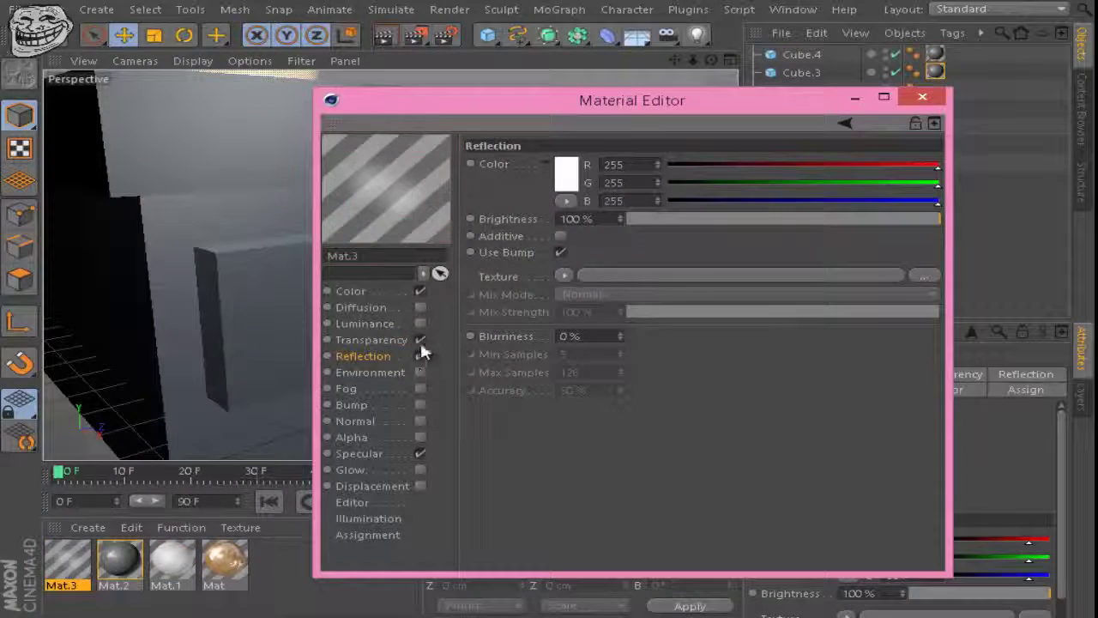
click(350, 291)
click(549, 244)
click(699, 610)
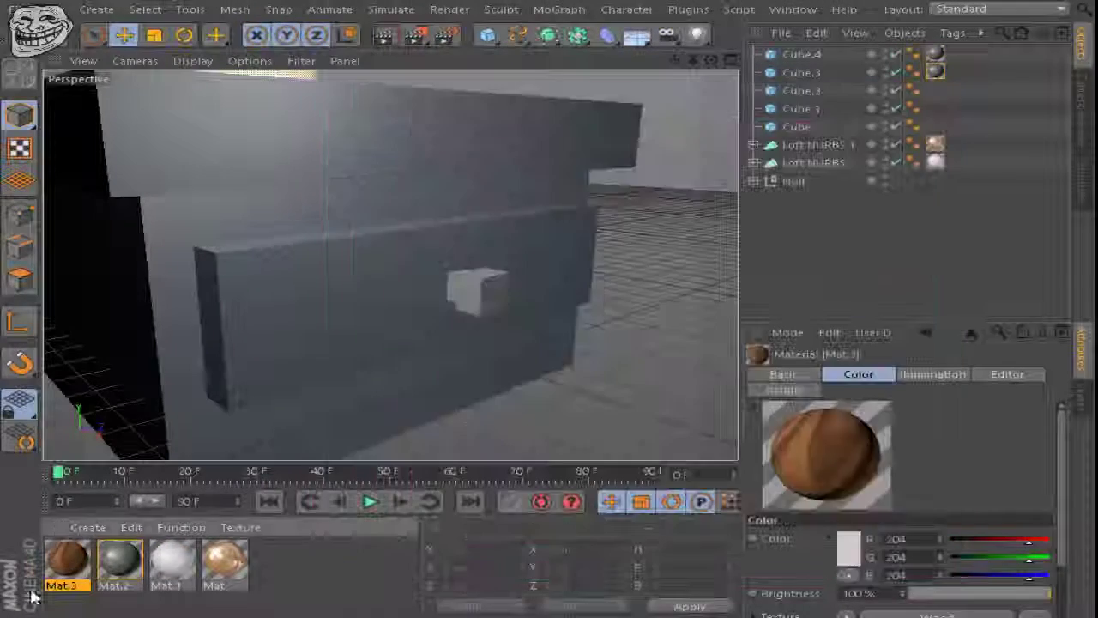
drag(67, 562, 283, 81)
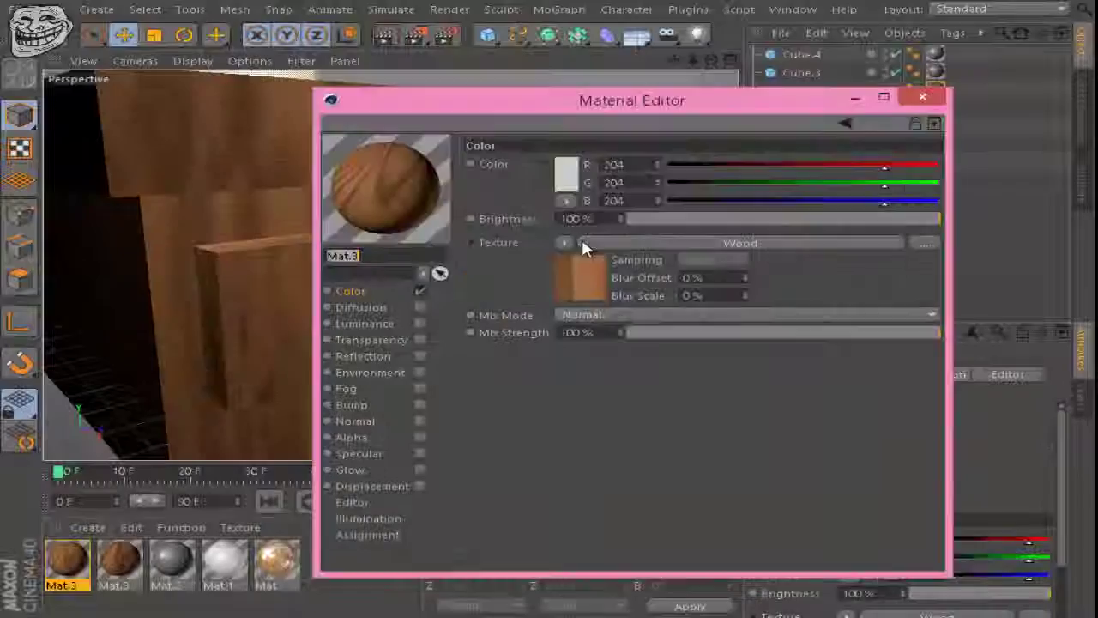
Step: Tint the walnut wood colour orange
click(566, 175)
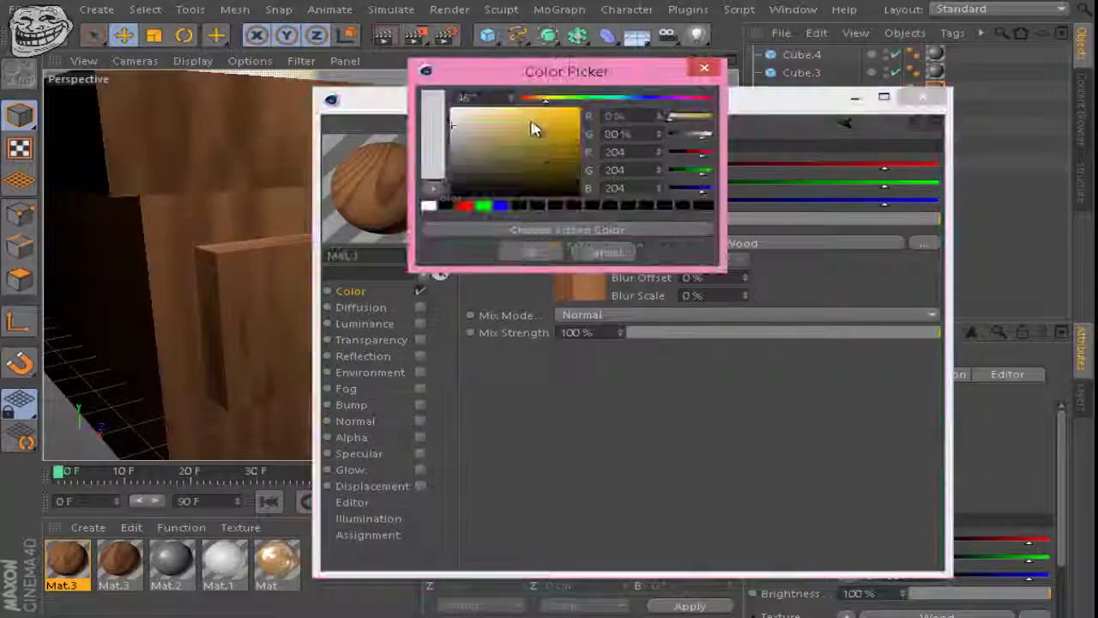
click(530, 252)
click(601, 277)
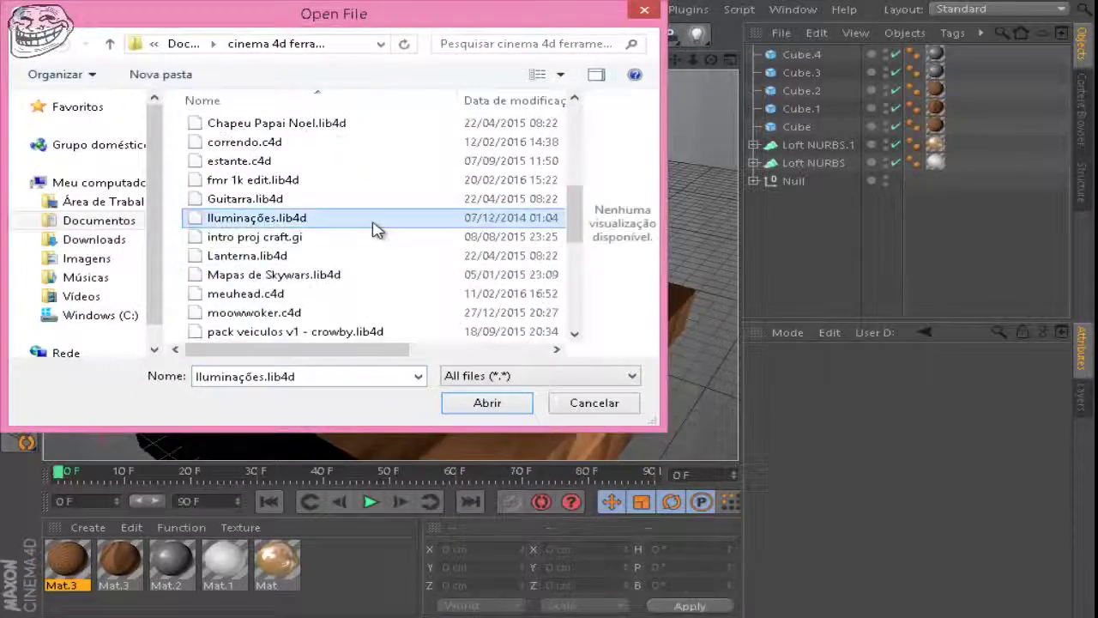
Step: Merge the Iluminações.lib4d lighting rig and edit the glass Mat material and loft
double_click(378, 229)
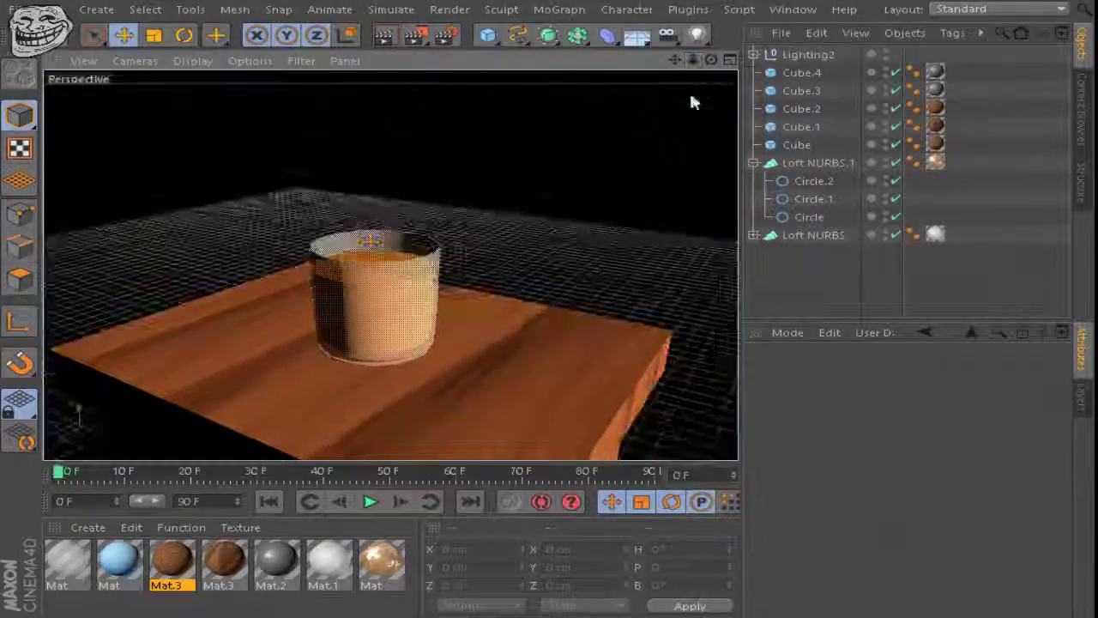
click(384, 562)
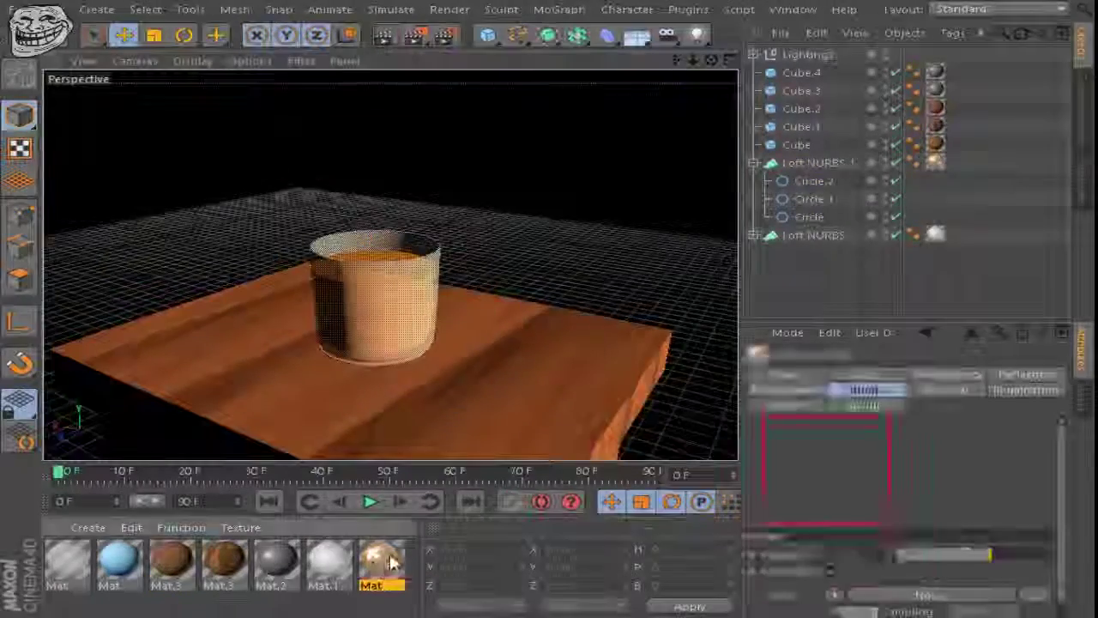
double_click(390, 562)
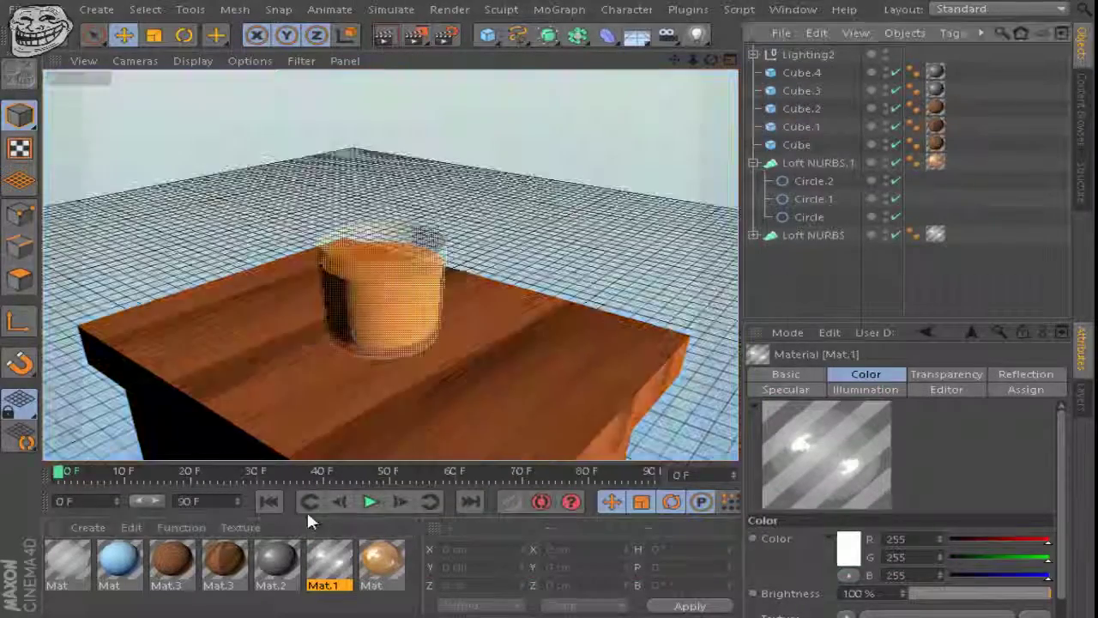
click(809, 164)
key(r)
click(509, 183)
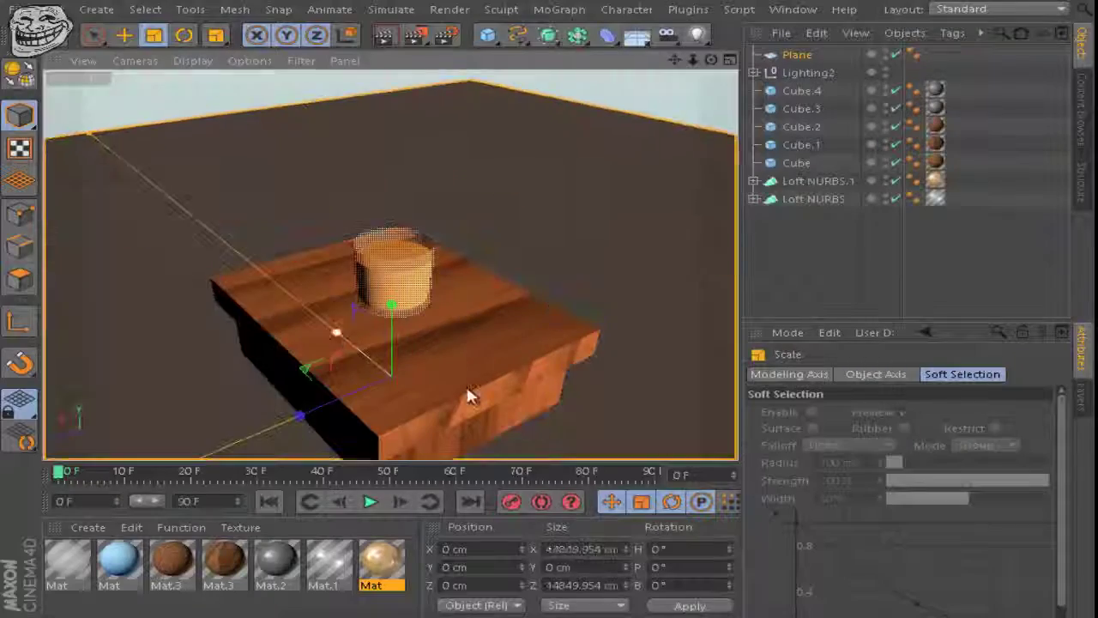
Step: Create Mat.4 with the cracked-earth image as its colour texture
double_click(69, 573)
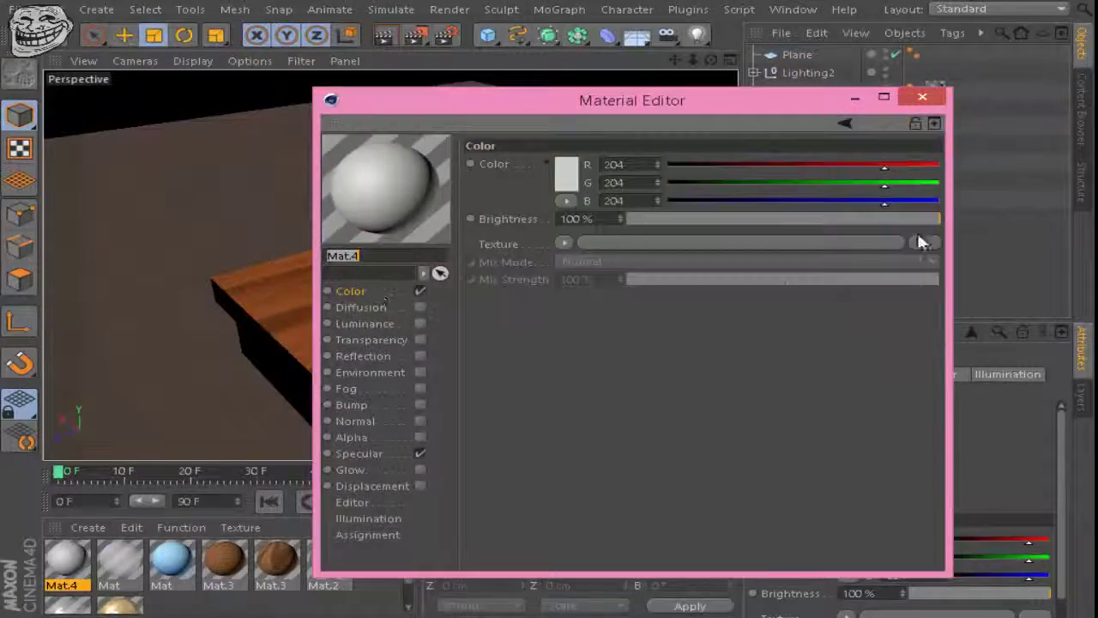
click(922, 240)
click(859, 188)
click(859, 188)
click(877, 195)
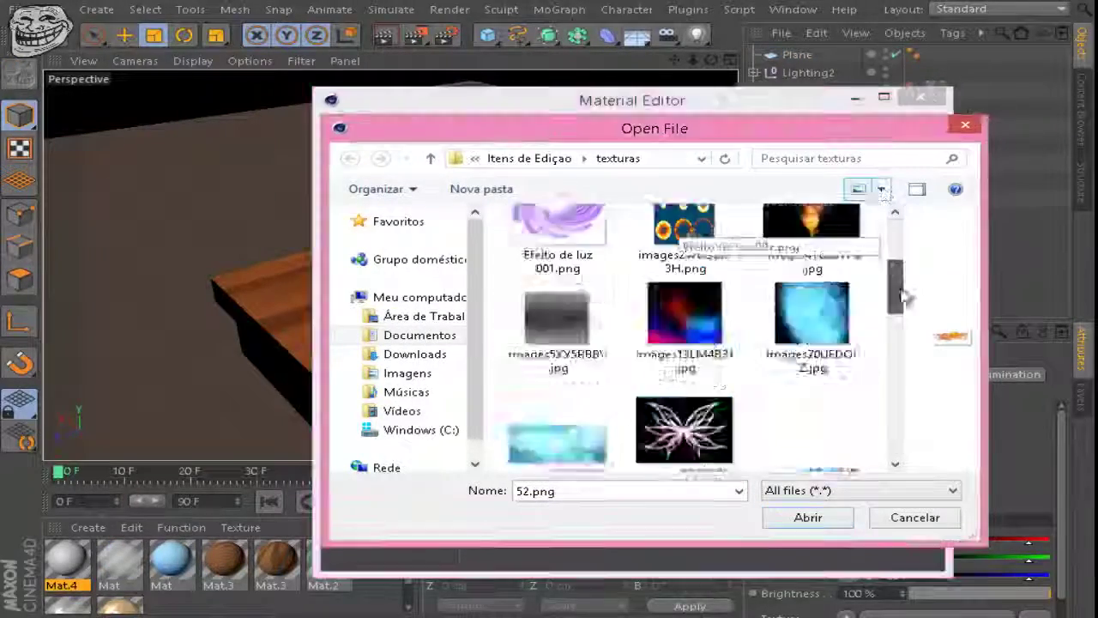
mouse_move(897, 292)
mouse_down()
mouse_move(918, 376)
mouse_move(912, 275)
mouse_up()
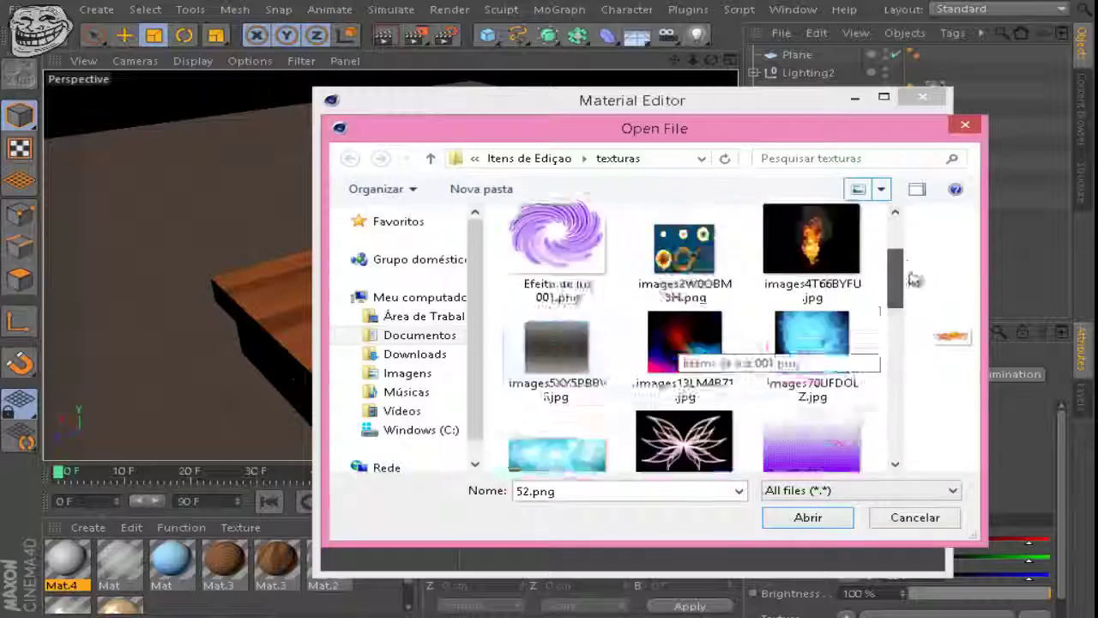
double_click(686, 334)
click(686, 378)
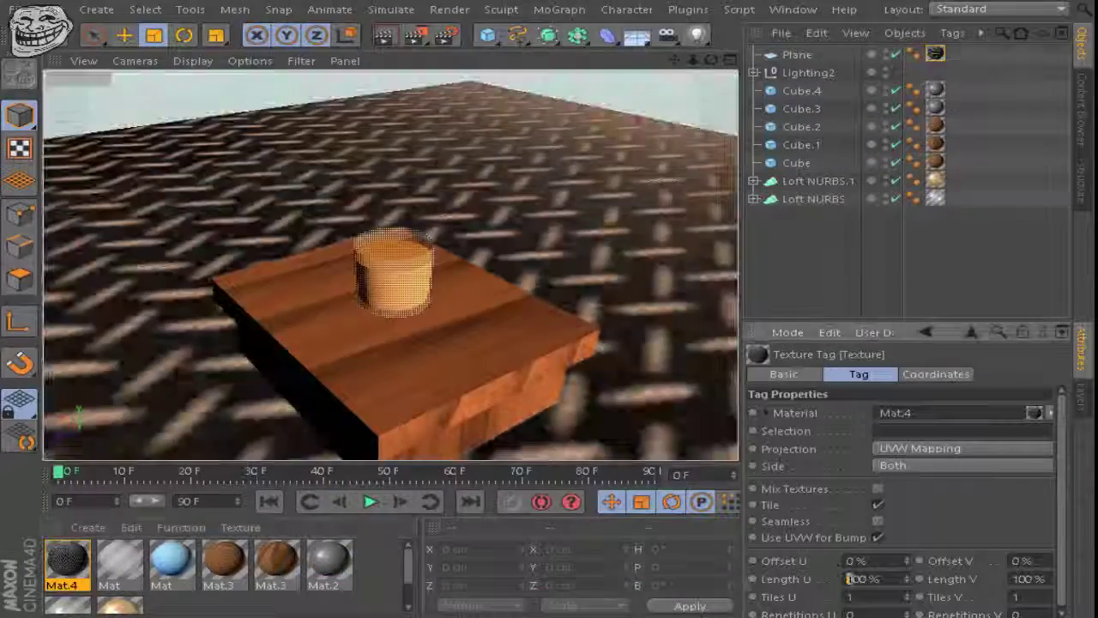
Step: Set the floor texture's projection to Cubic and orbit down to the table
click(781, 242)
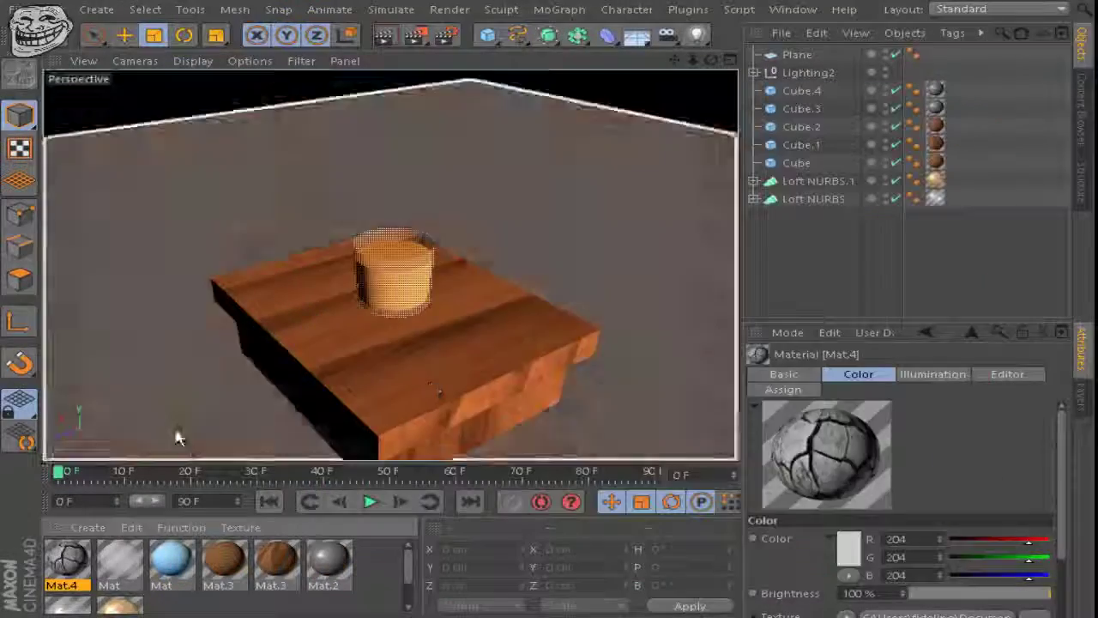
click(910, 521)
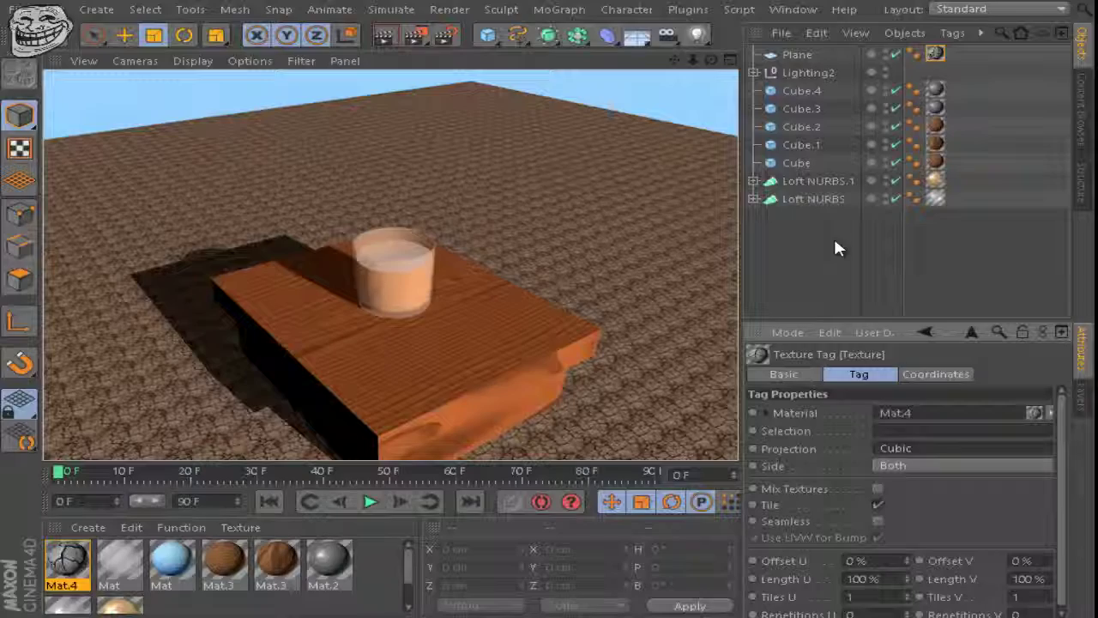
click(838, 247)
mouse_move(692, 89)
alt+mouse_down()
mouse_move(544, 311)
mouse_move(236, 457)
alt+mouse_up()
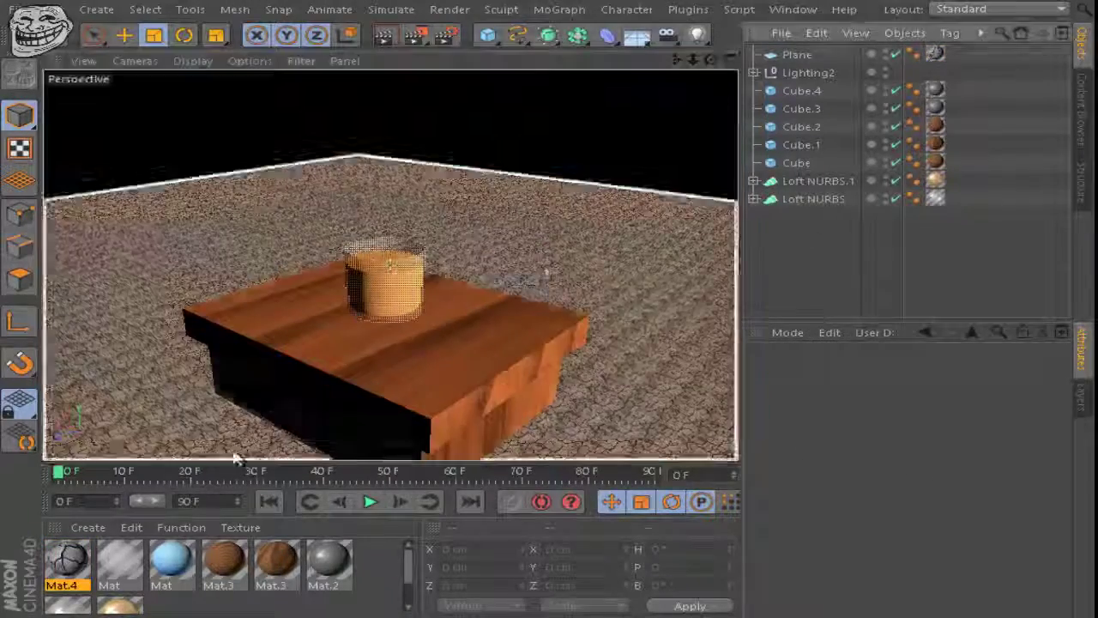
Step: Load laranja.jpg as the colour texture of the juice material
double_click(69, 562)
click(652, 246)
ctrl+scroll(652, 326, up, 1)
scroll(687, 360, down, 3)
click(592, 343)
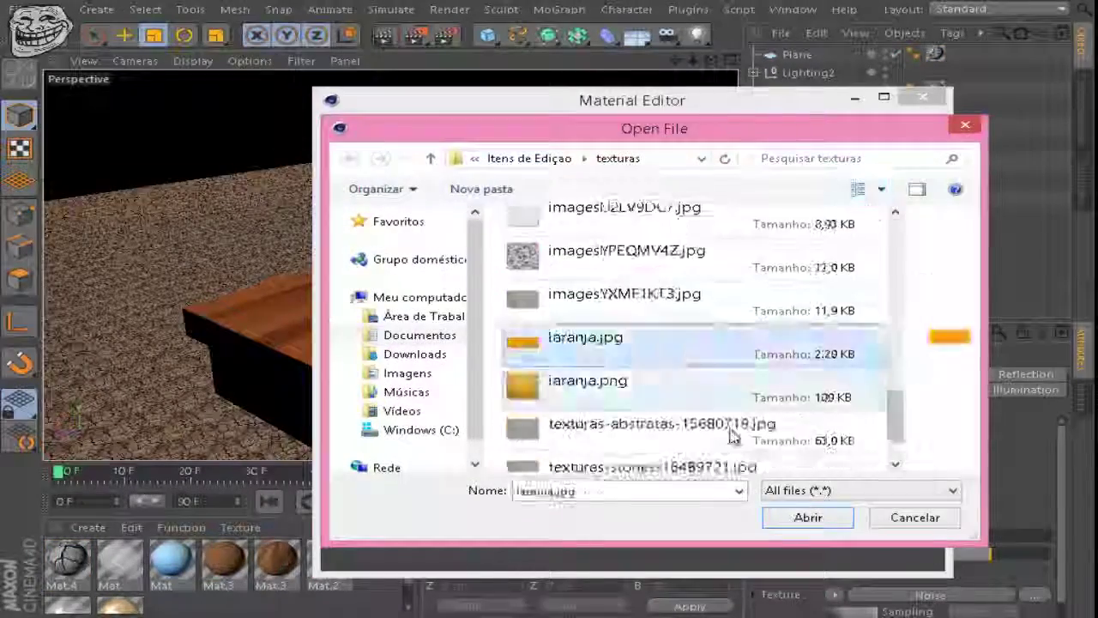
key(Return)
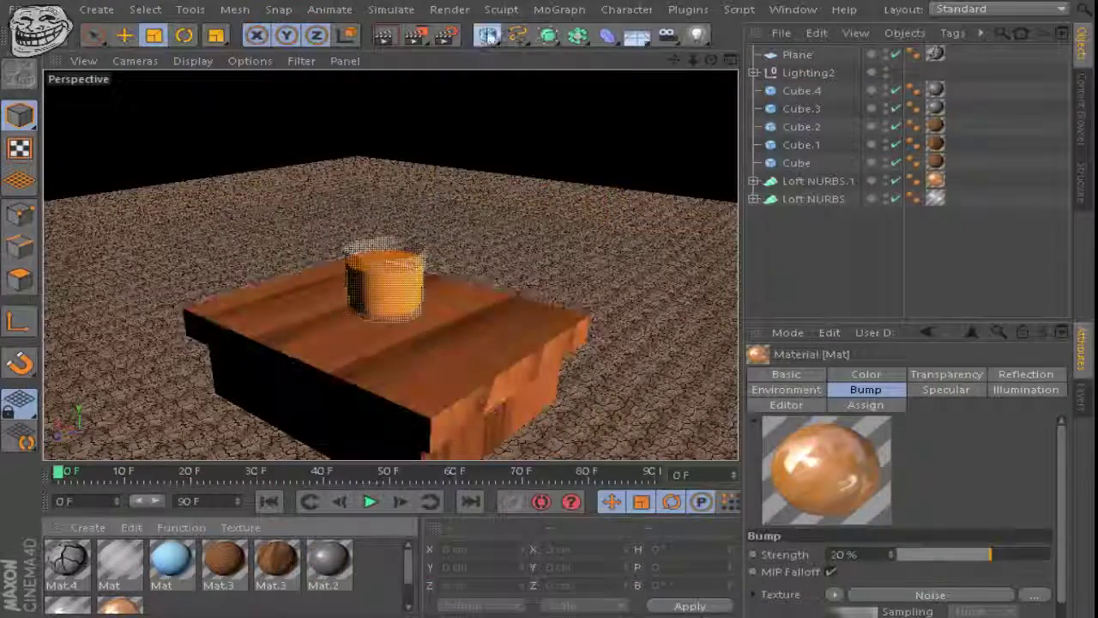
Step: Add a sphere and give its Mat.5 material an orange-tinted Noise environment
click(487, 34)
click(931, 86)
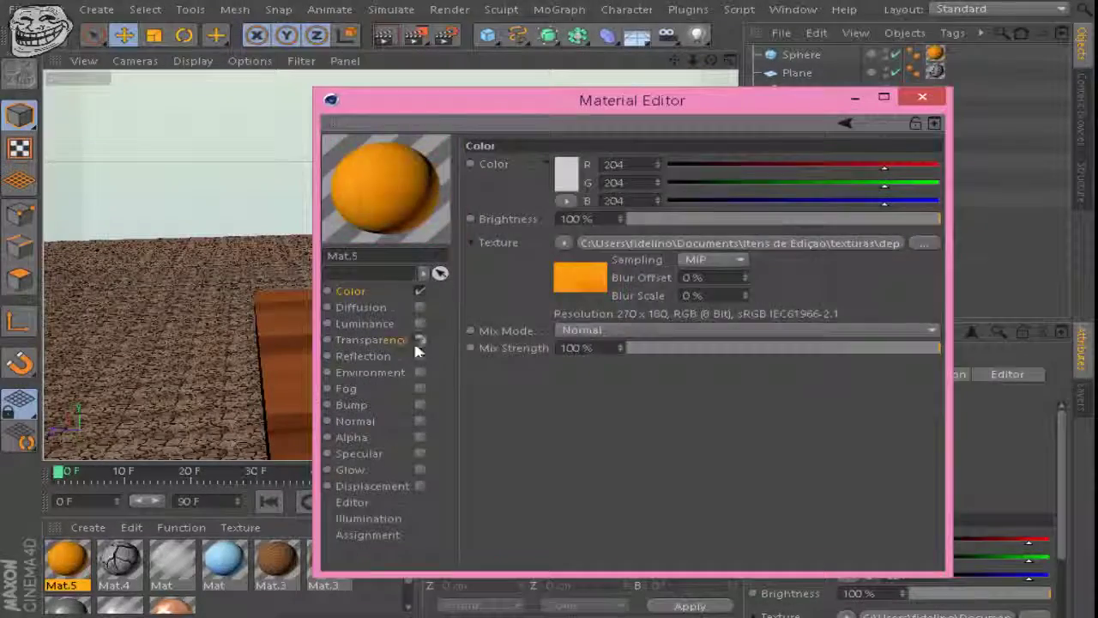
click(419, 355)
click(597, 383)
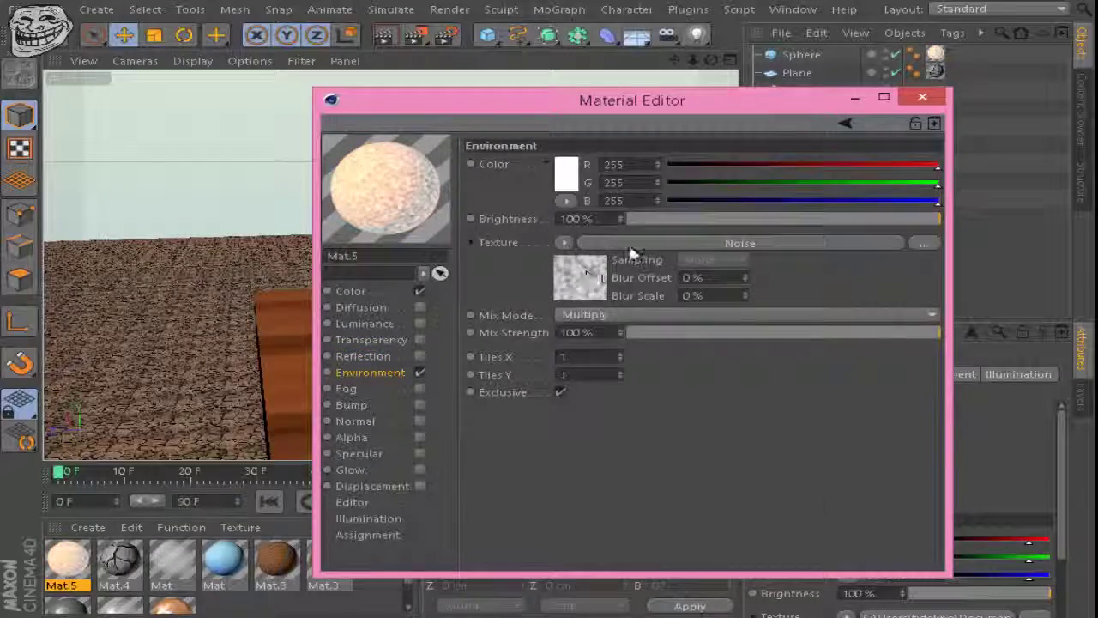
click(631, 243)
click(555, 280)
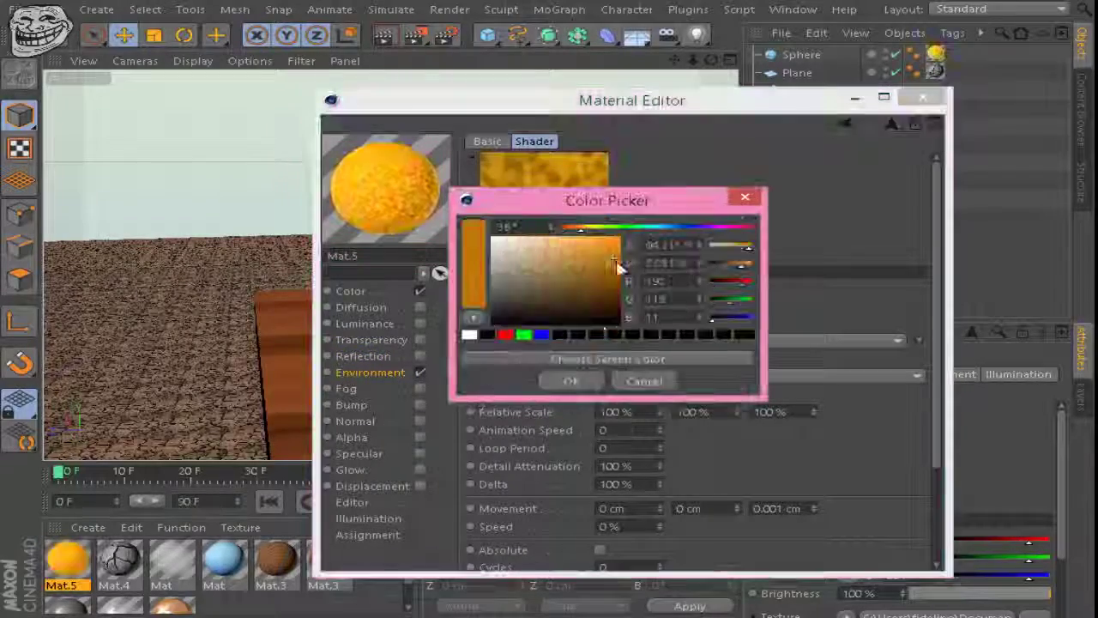
click(571, 386)
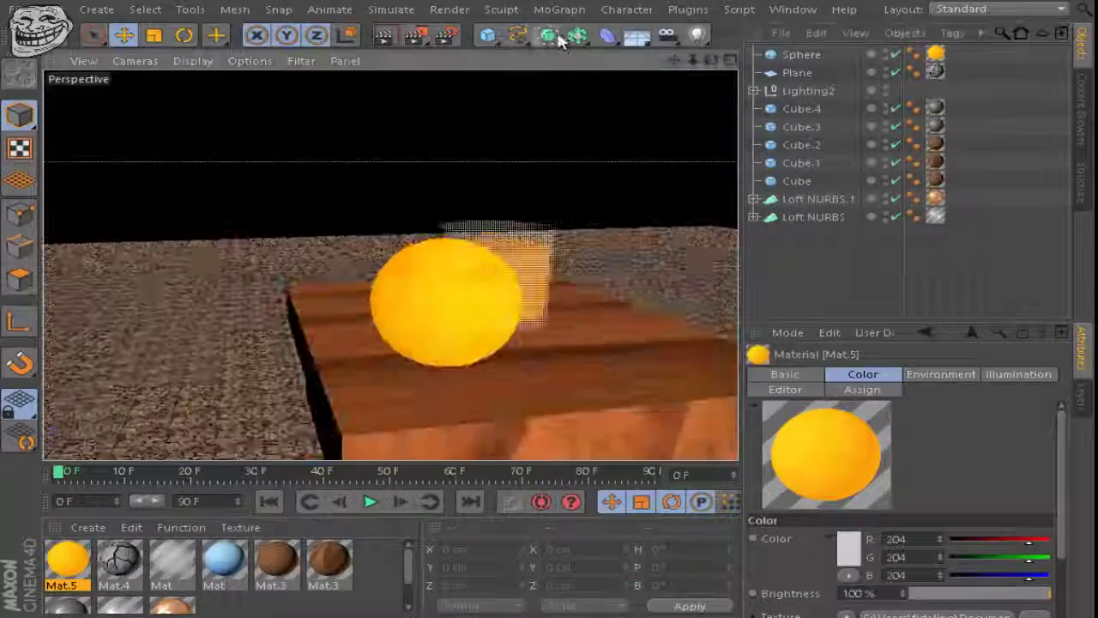
Step: Add a cylinder and stretch it taller
drag(488, 34, 927, 59)
drag(493, 391, 459, 130)
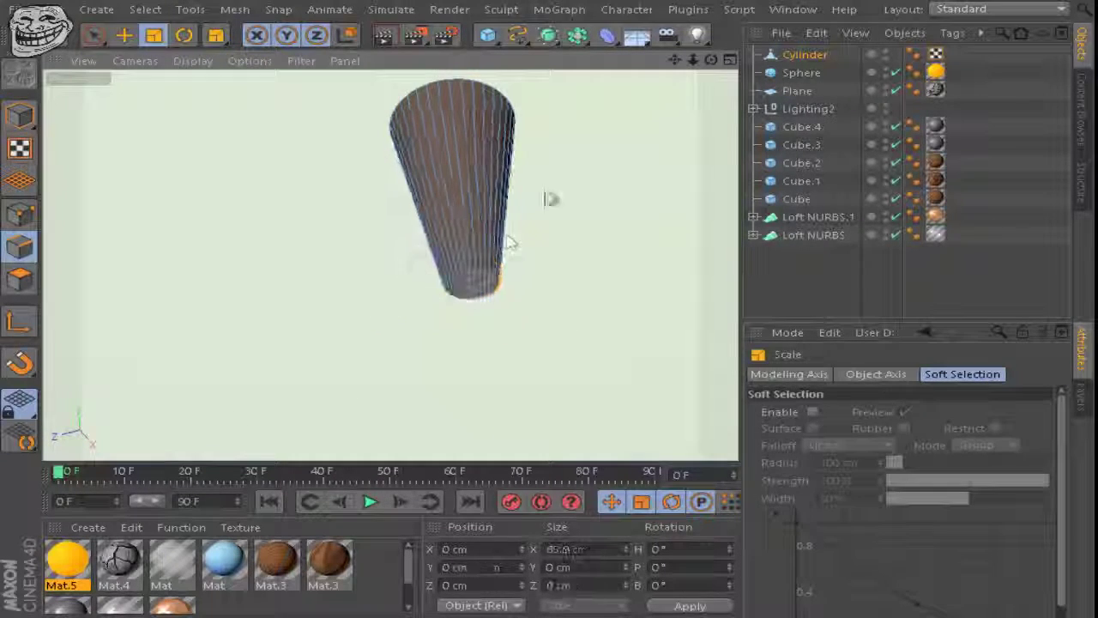
scroll(498, 317, up, 4)
Step: Taper the cylinder's bottom cap to a point and shrink its top edge loop
drag(513, 351, 356, 351)
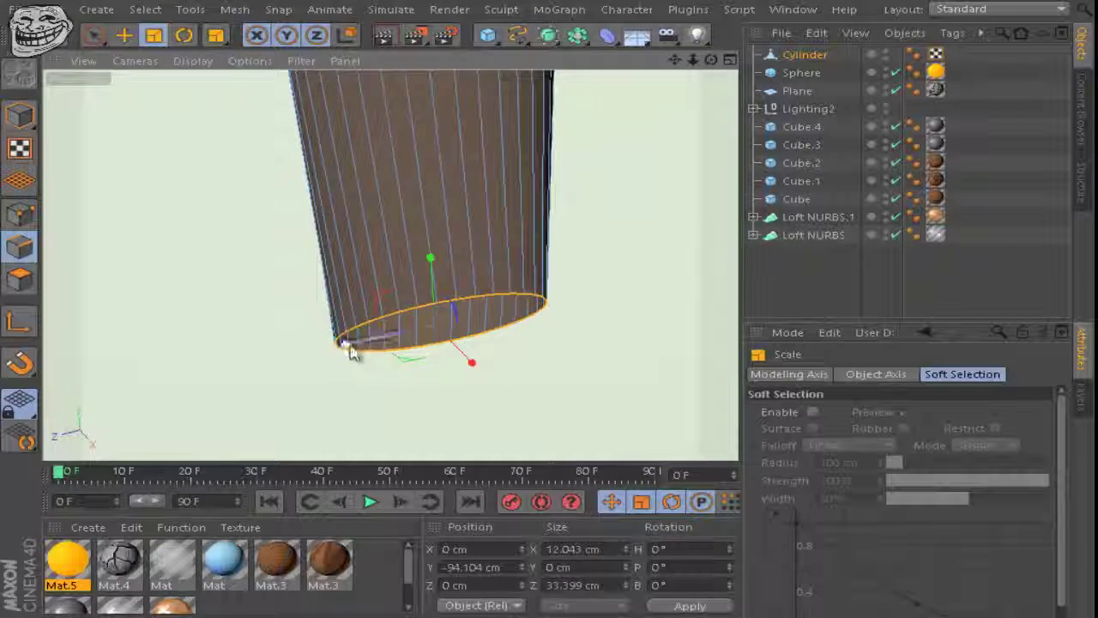
scroll(633, 147, down, 3)
mouse_move(632, 147)
alt+mouse_down()
mouse_move(555, 320)
mouse_move(631, 141)
alt+mouse_up()
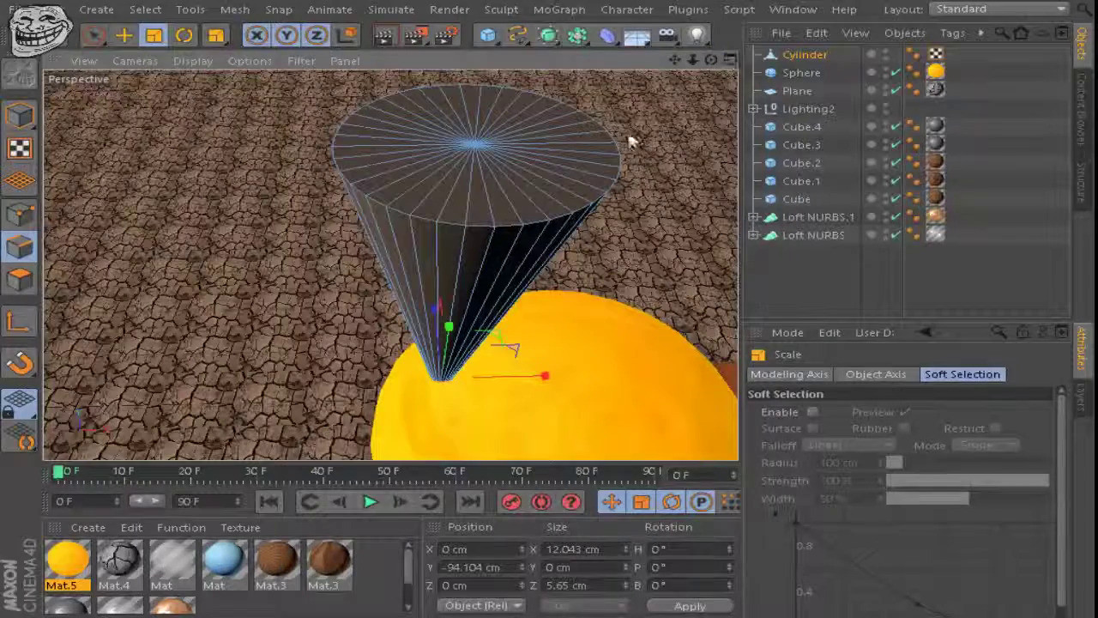
key(u)
key(l)
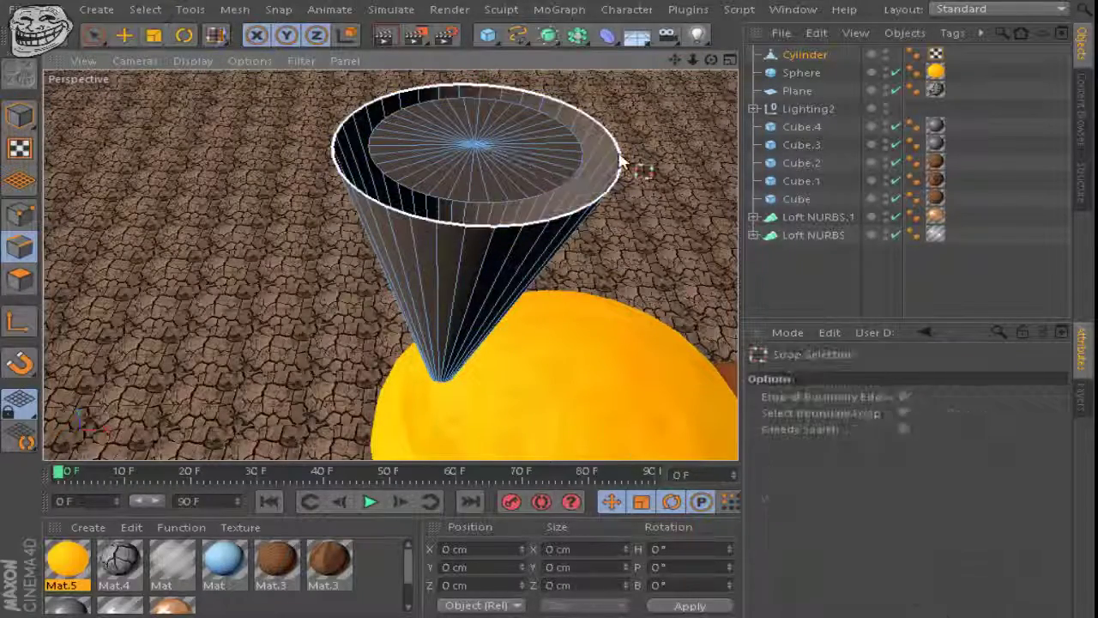
drag(599, 151, 567, 149)
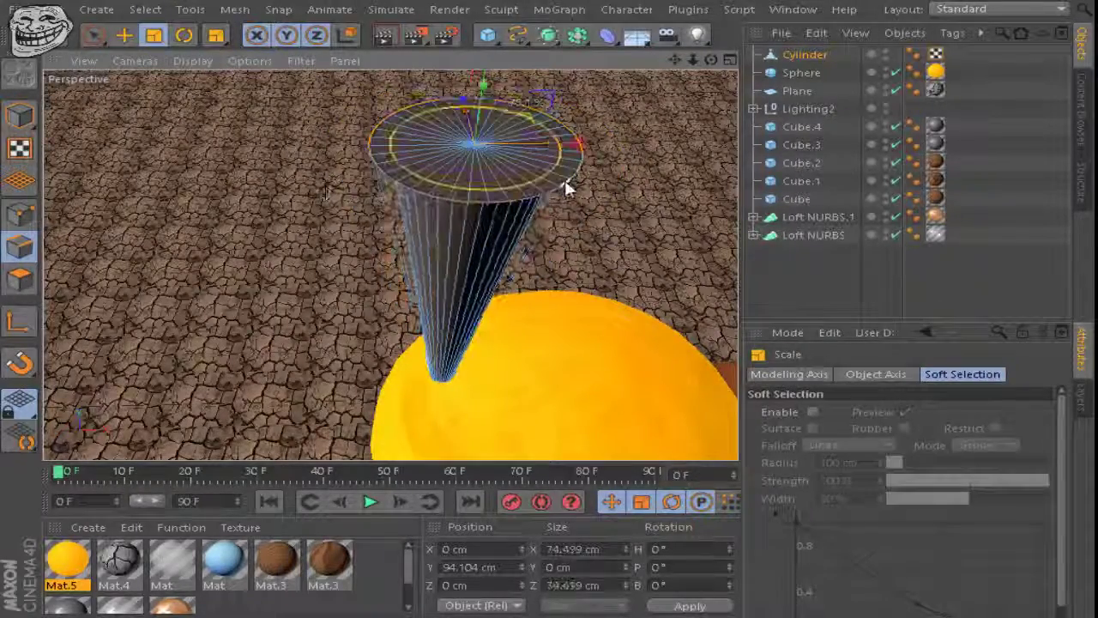
Step: Collapse the sphere's top-cap polygons into a dent for the stem
key(u)
key(l)
click(19, 279)
key(9)
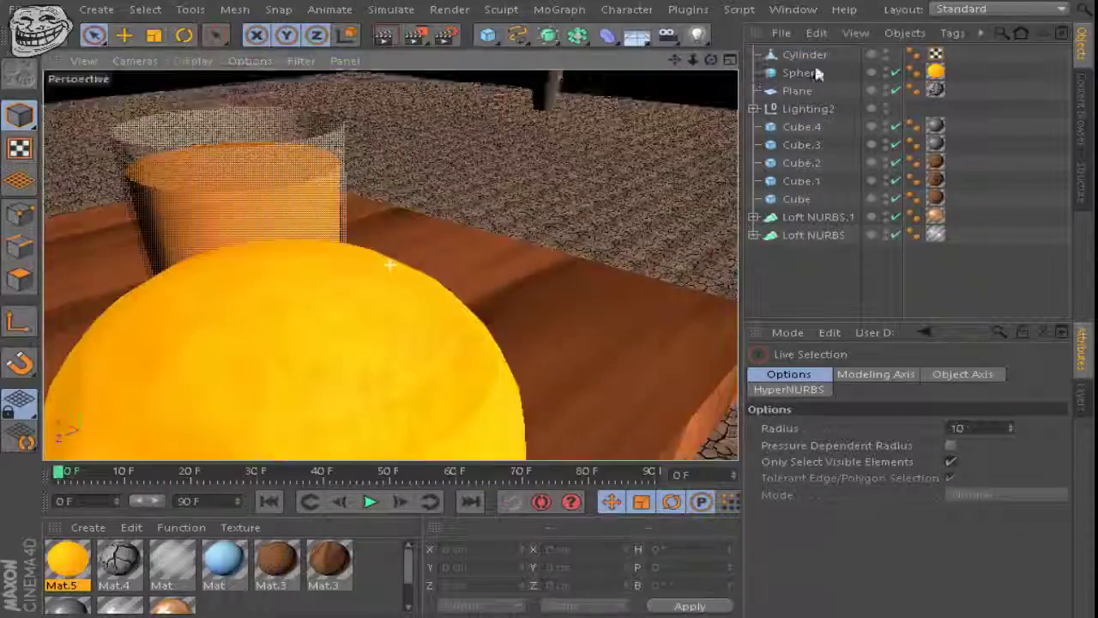
click(802, 72)
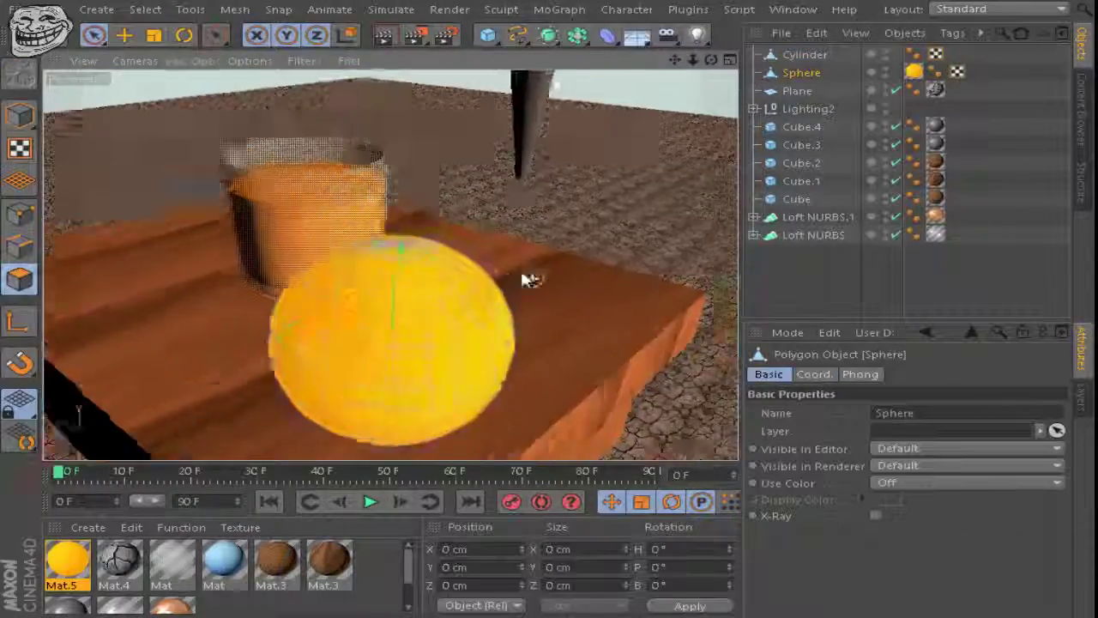
drag(421, 228, 443, 268)
right_click(429, 258)
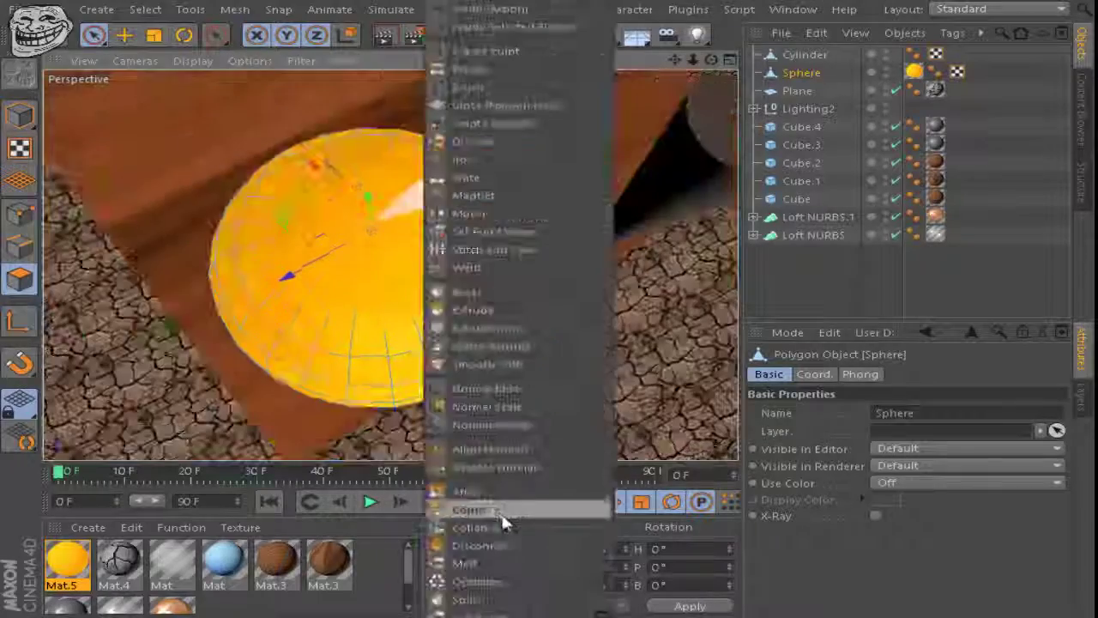
click(478, 510)
Step: Tilt the cone about 38°, shrink it, and push it into the orange's top
click(22, 218)
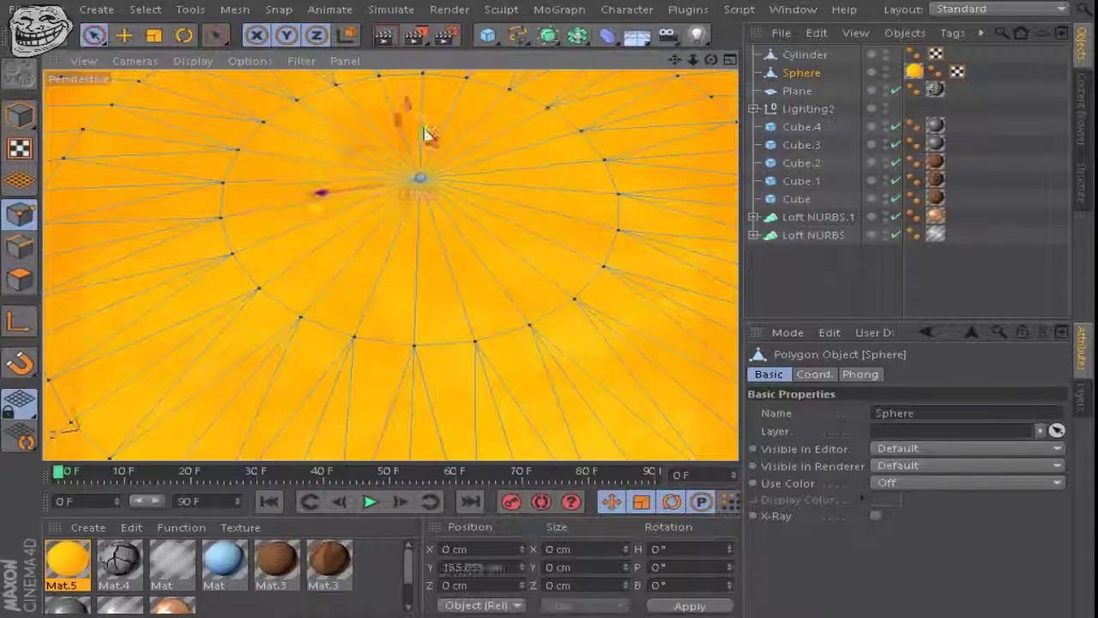
click(549, 318)
scroll(473, 241, down, 3)
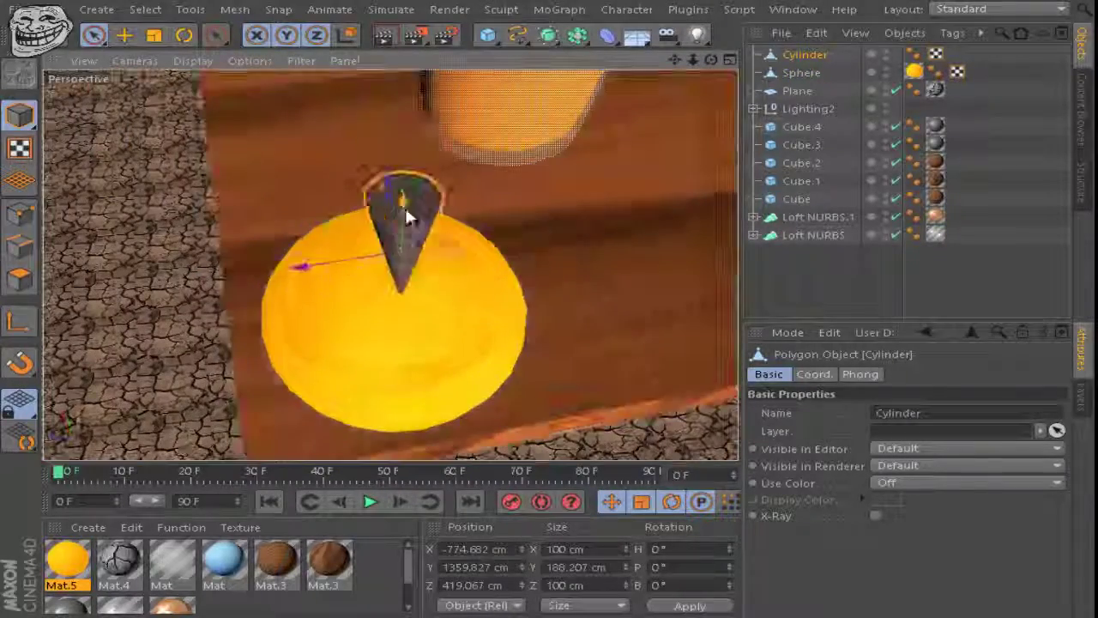
key(r)
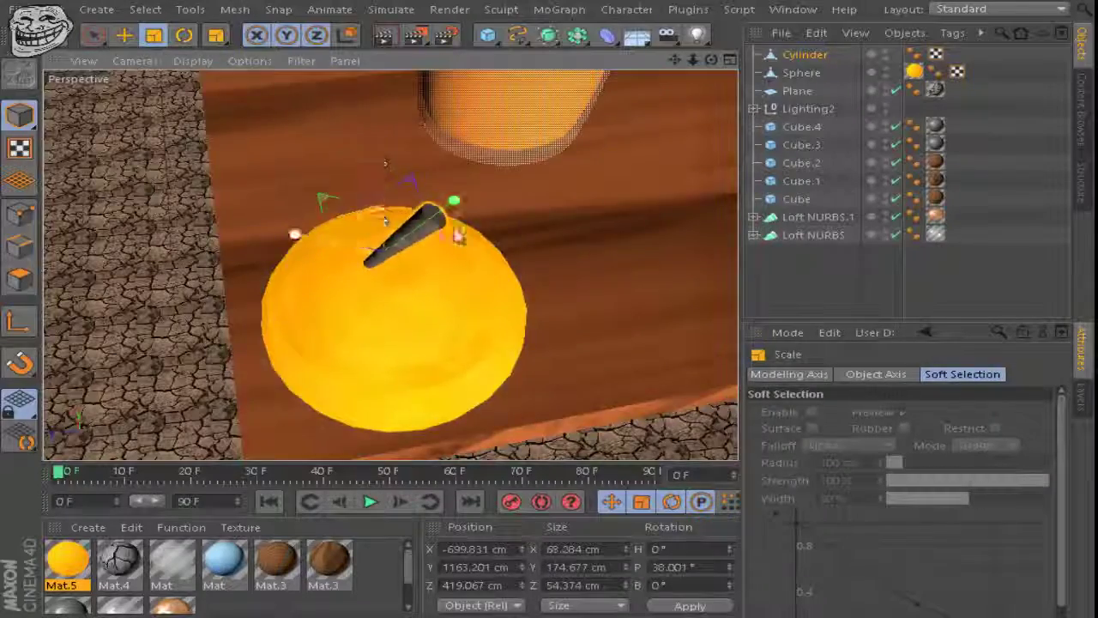
key(e)
alt+drag(385, 163, 657, 98)
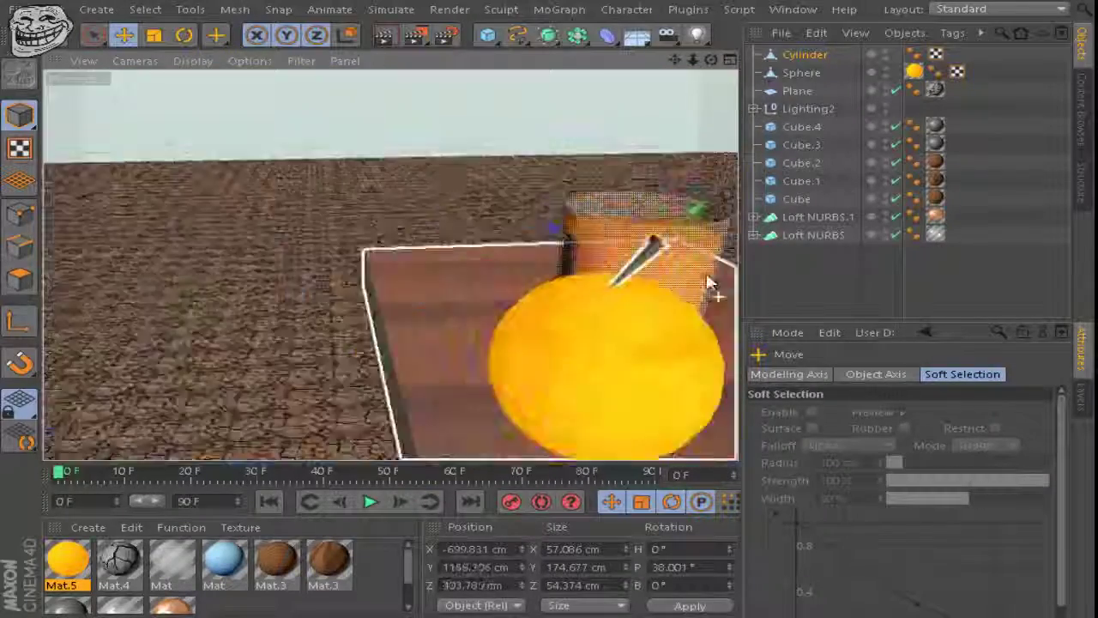
mouse_move(368, 177)
alt+mouse_down()
mouse_move(141, 193)
mouse_move(321, 152)
mouse_move(557, 318)
alt+mouse_up()
Step: Select both the stem and the orange, ready for grouping
click(557, 318)
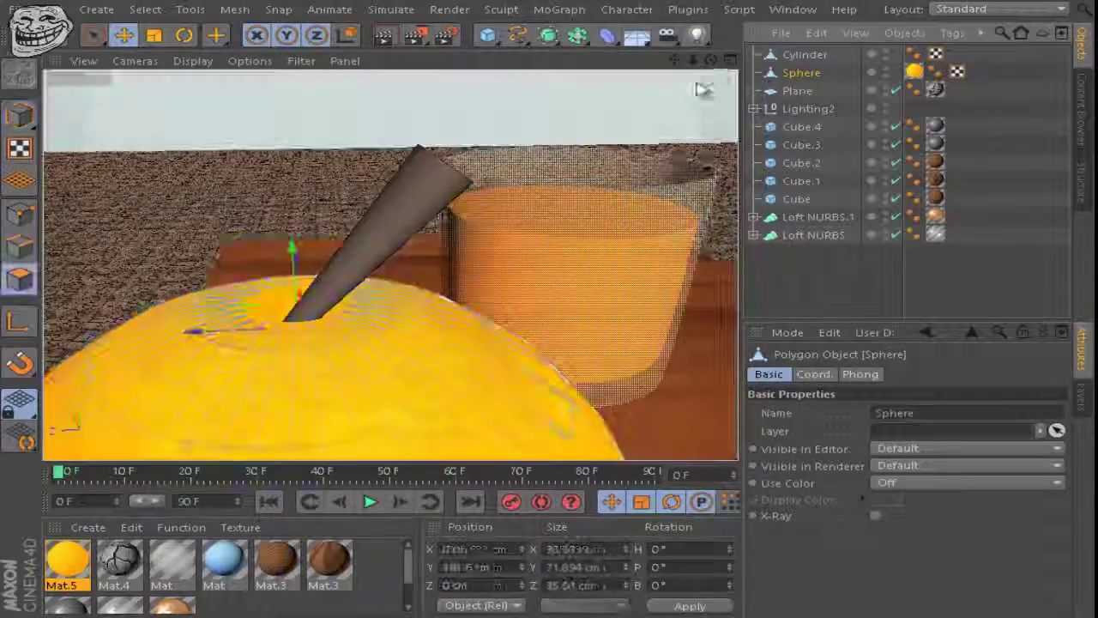
alt+drag(704, 89, 639, 29)
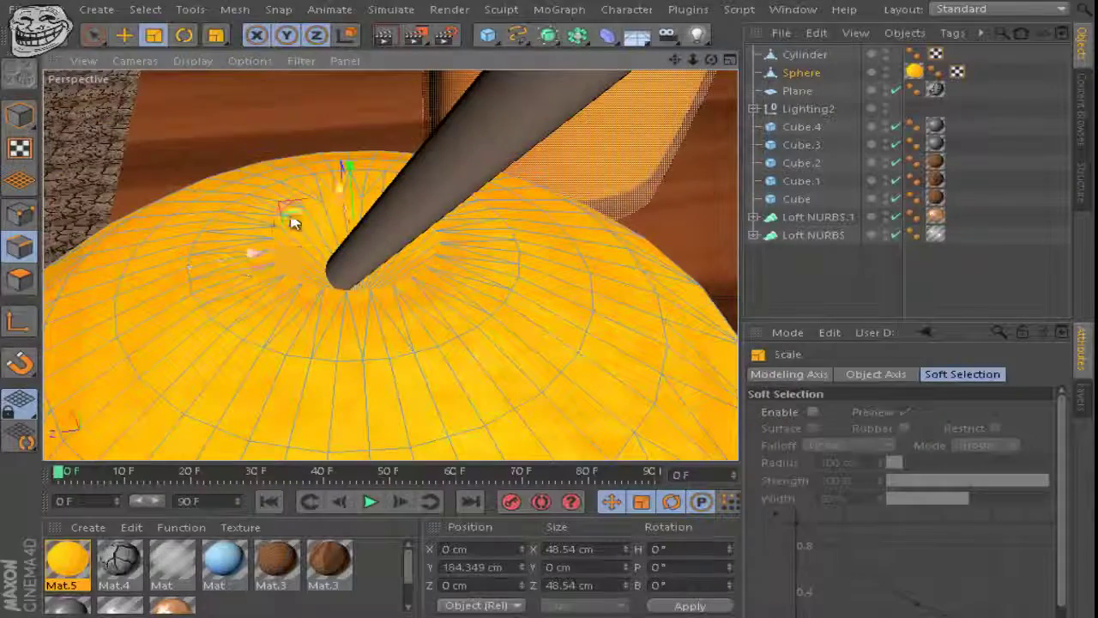
click(429, 177)
mouse_move(430, 177)
alt+mouse_down()
mouse_move(429, 160)
mouse_move(549, 314)
alt+mouse_up()
click(803, 73)
Step: Group orange with stem, group the table cubes, and name a Null 'copo com suco'
ctrl+click(799, 57)
key(alt+g)
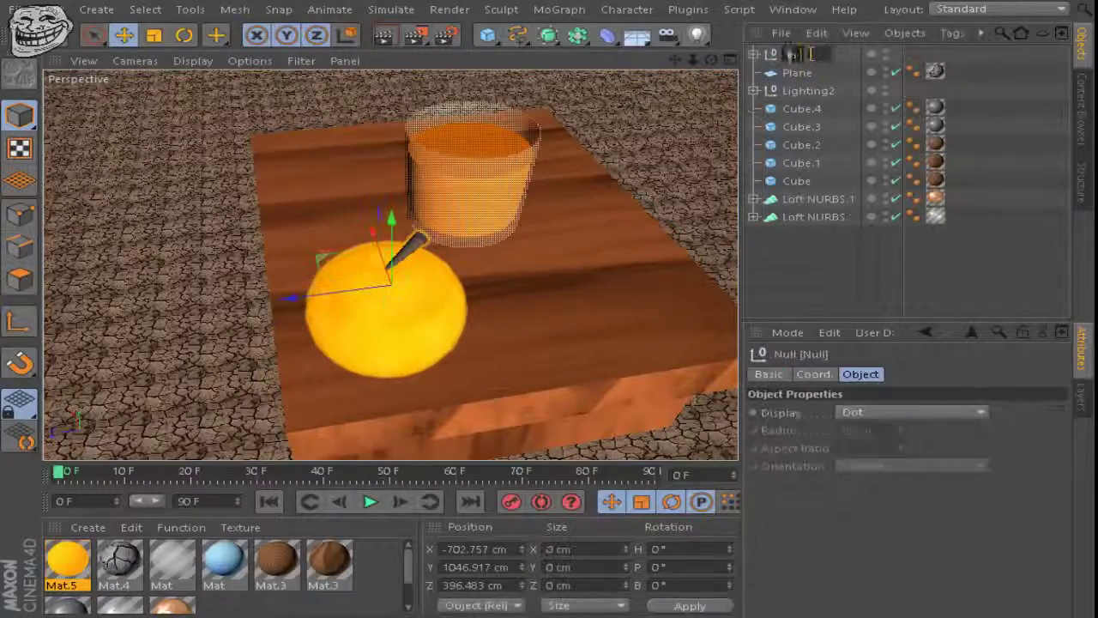
key(alt+g)
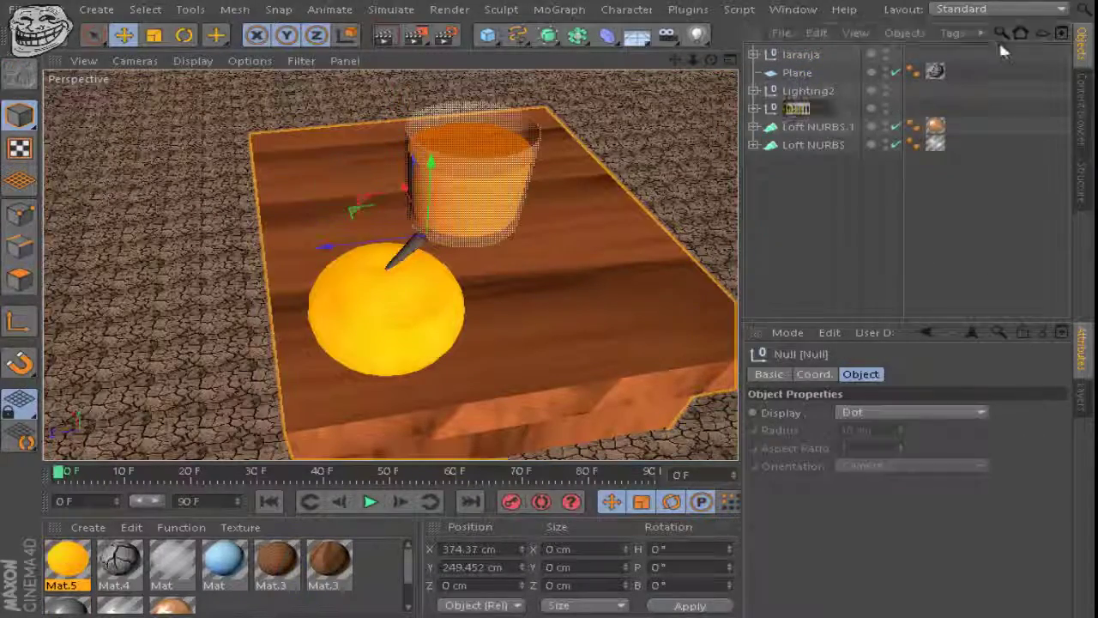
text(copo com suco)
key(Return)
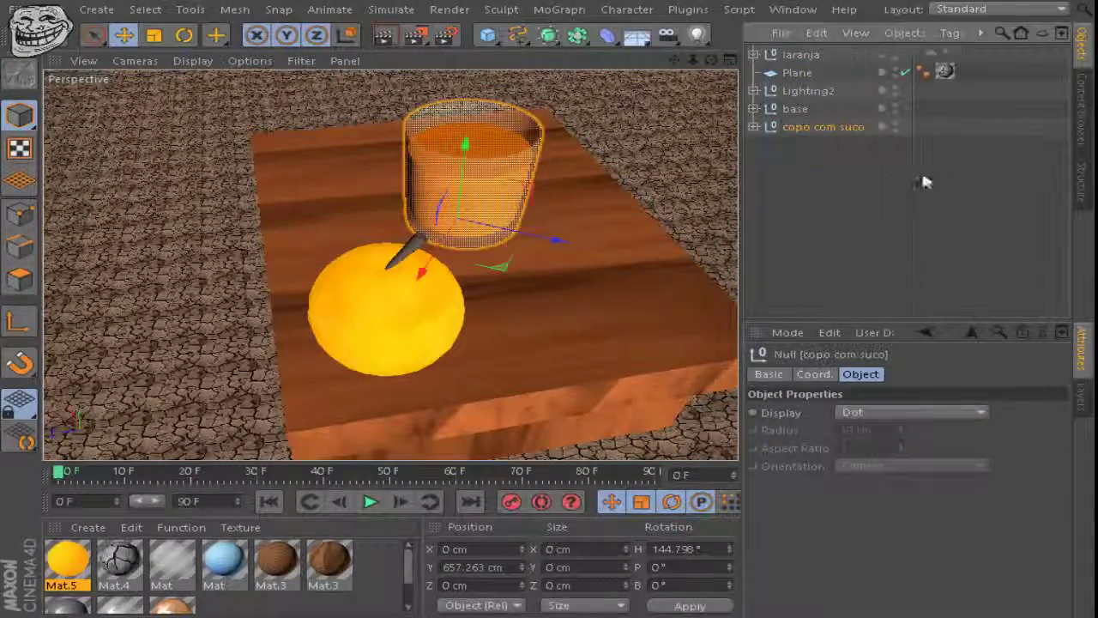
Step: Tilt the laranja group slightly beside the glass and start editing its name
click(800, 54)
mouse_move(483, 216)
alt+mouse_down()
mouse_move(318, 144)
mouse_move(544, 295)
mouse_move(318, 94)
mouse_move(302, 166)
mouse_move(309, 94)
mouse_move(554, 314)
alt+mouse_up()
key(e)
double_click(798, 54)
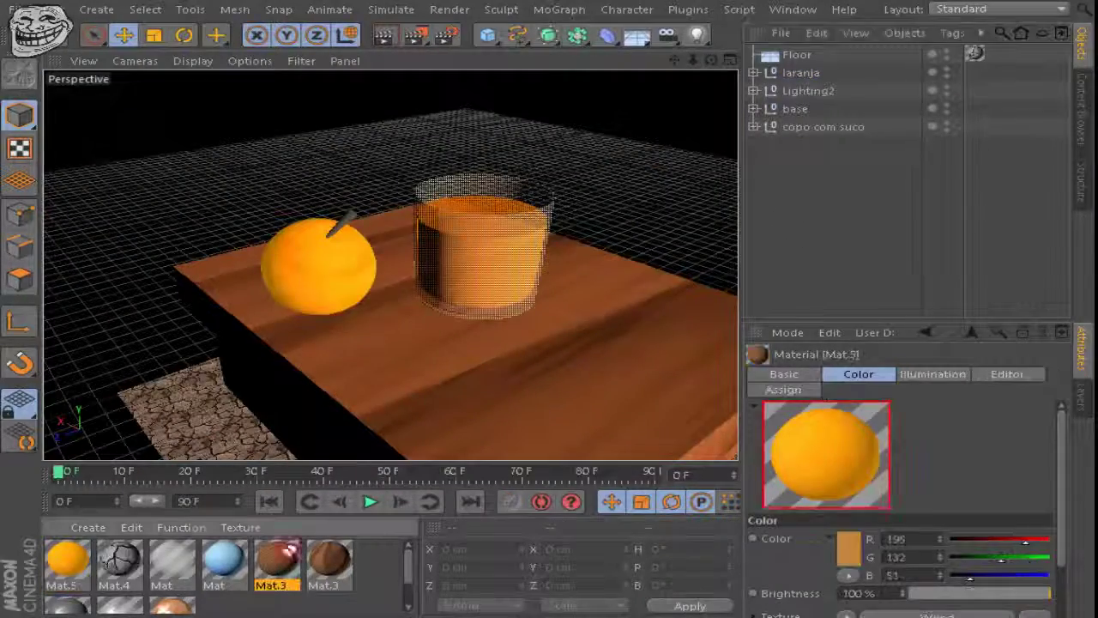
Step: Apply the brown wood material Mat.3 to the orange's stem cylinder
drag(289, 550, 347, 223)
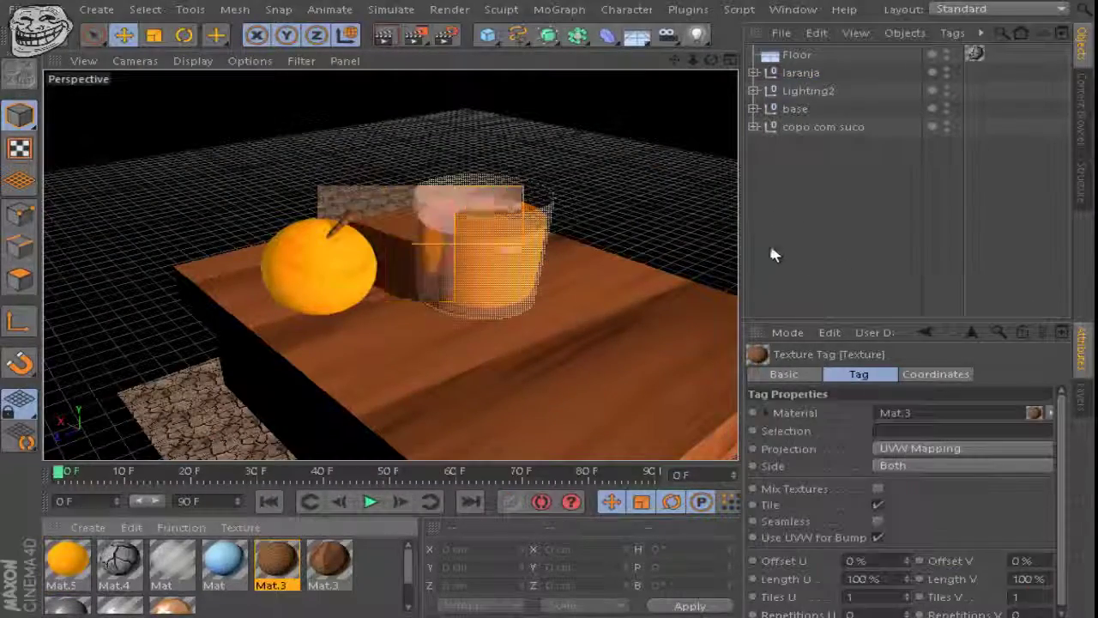